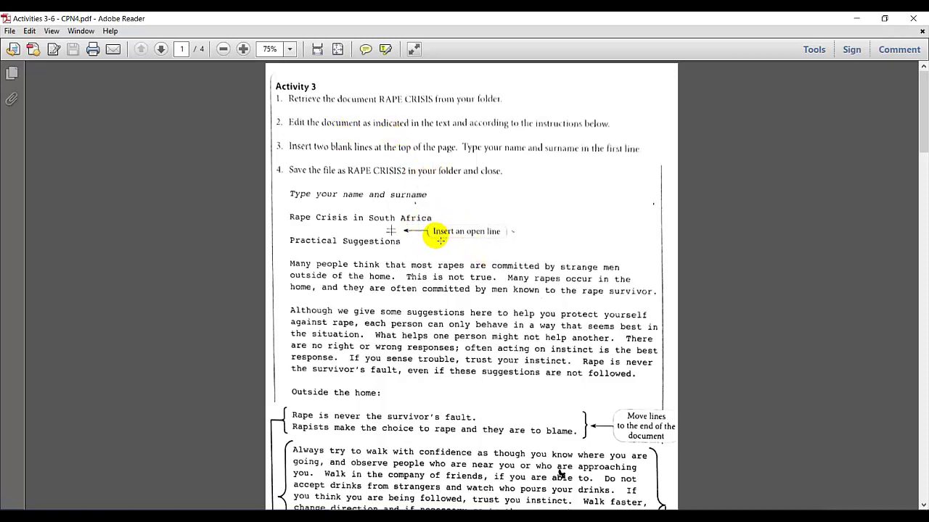
Minimize the Activity 3 instructions PDF so the desktop is visible
{"action": "left_click", "coordinate": [856, 19]}
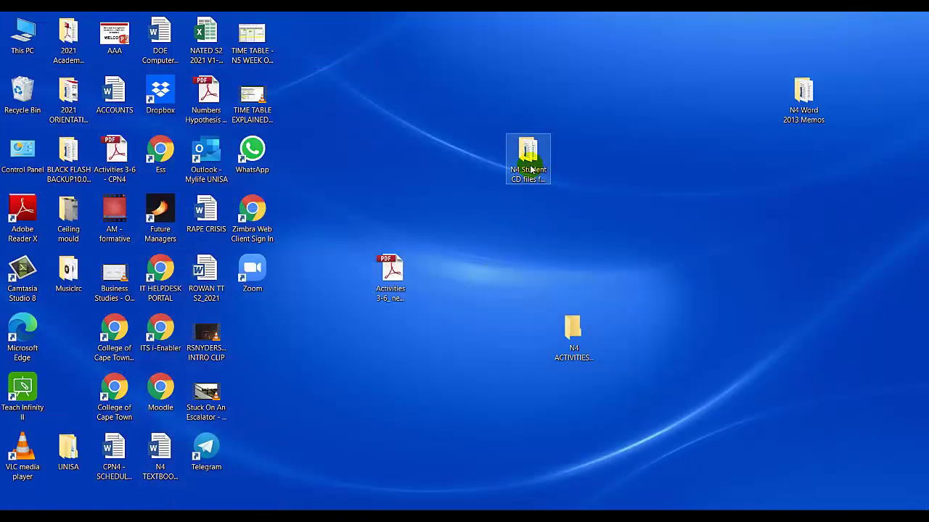
Open the RAPE CRISIS document in Word from the N4 Student CD files folder
{"action": "double_click", "coordinate": [531, 170]}
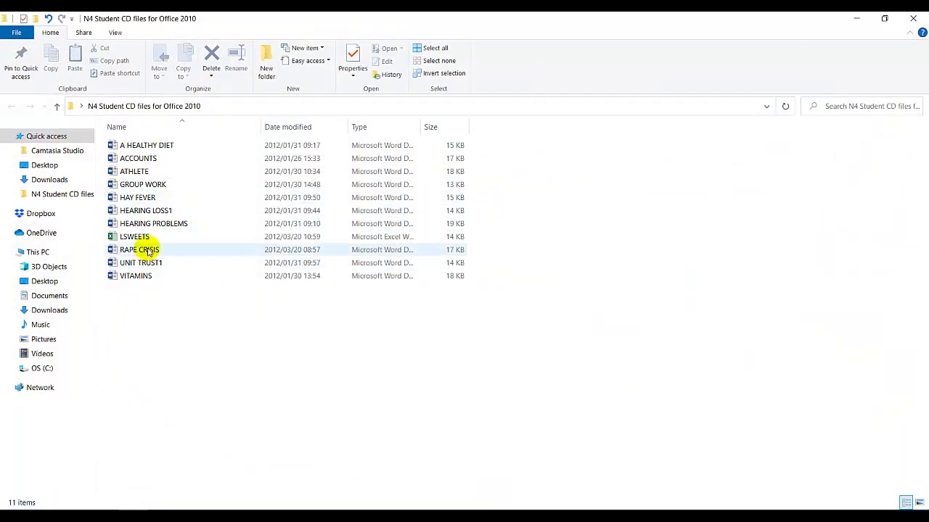
{"action": "double_click", "coordinate": [148, 250]}
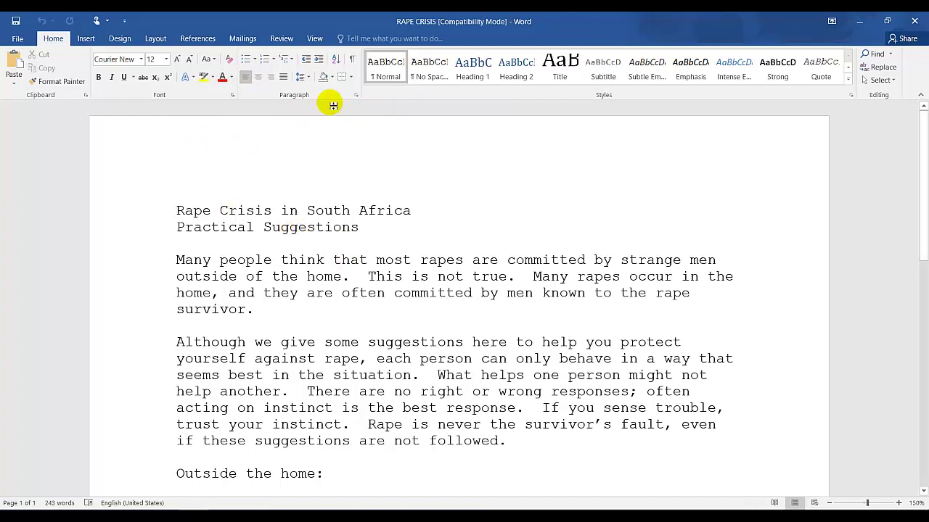
Turn on the ruler and paragraph marks in Word, then return to the instructions PDF
{"action": "left_click", "coordinate": [315, 44]}
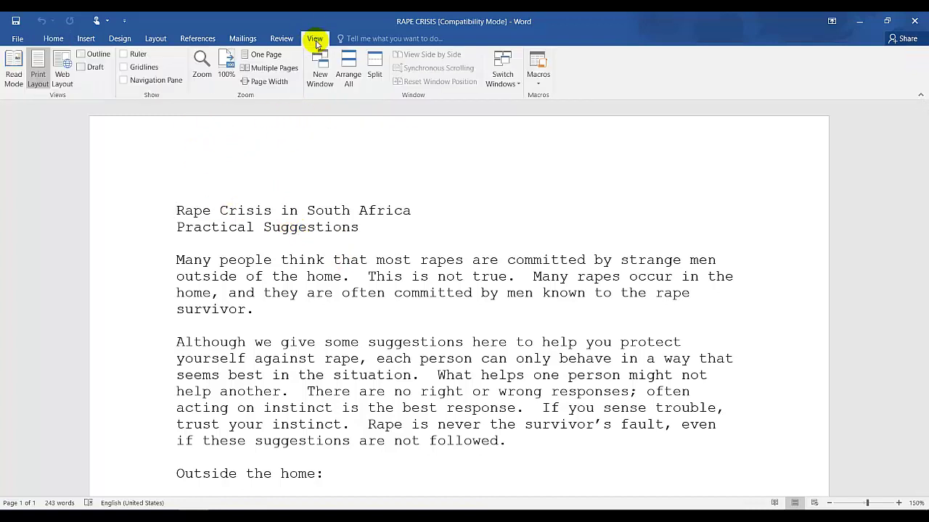
{"action": "left_click", "coordinate": [124, 54]}
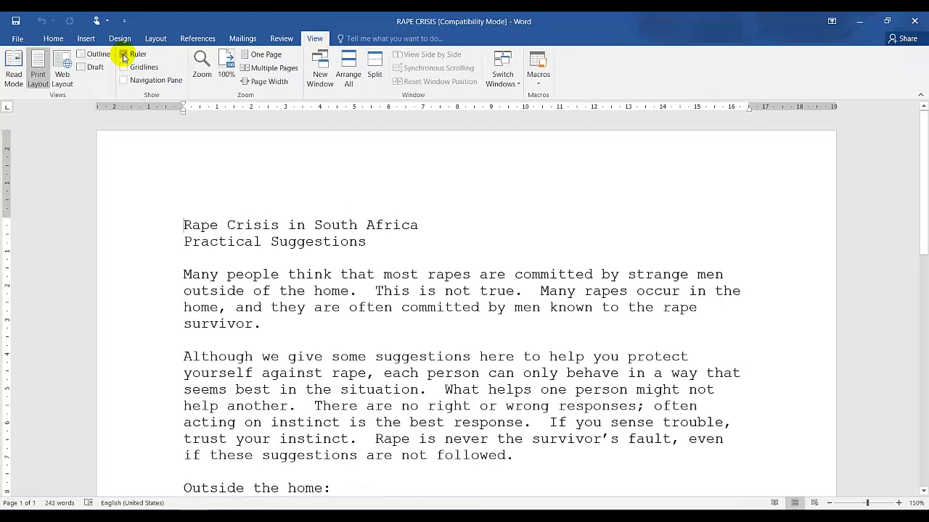
{"action": "left_click", "coordinate": [55, 42]}
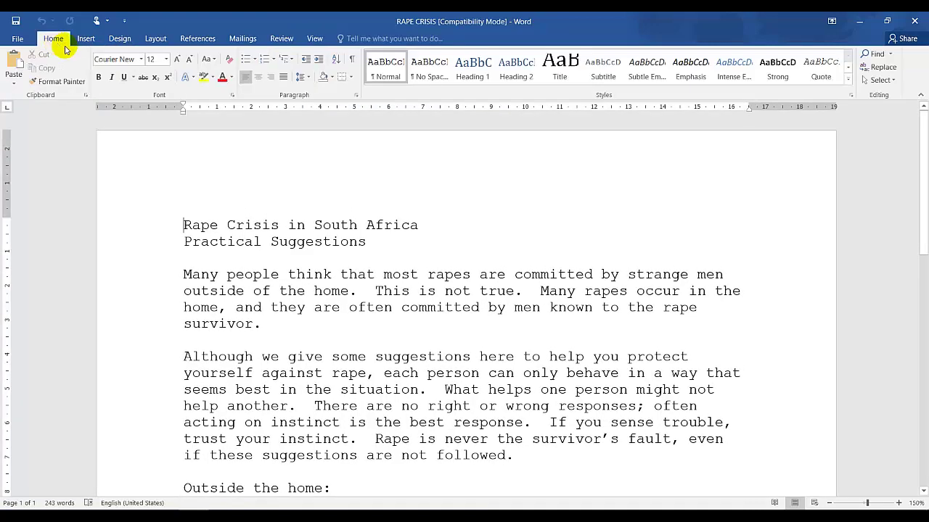
{"action": "left_click", "coordinate": [351, 62]}
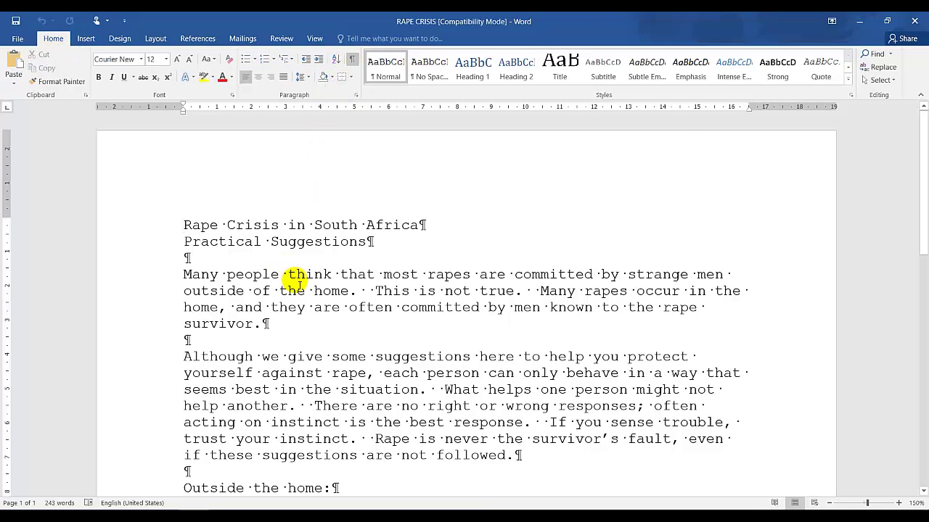
{"action": "key", "text": "alt+Tab"}
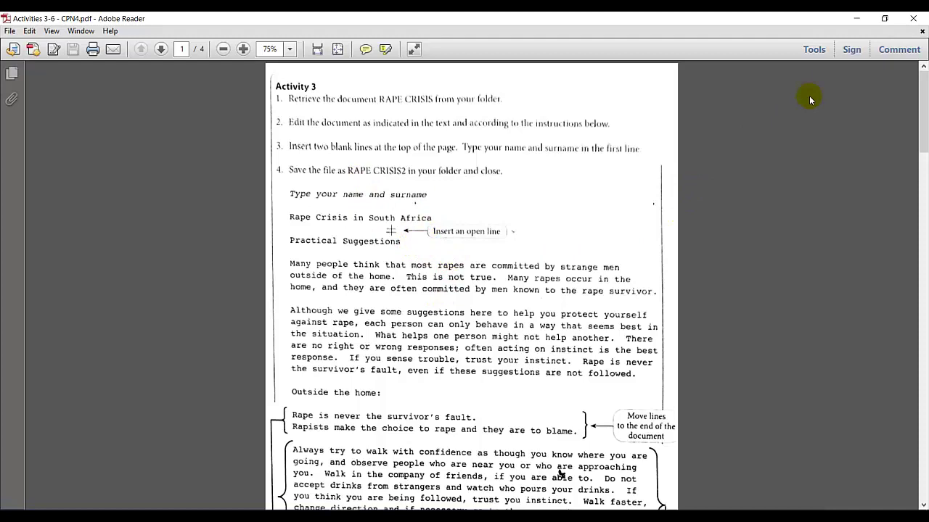
Add two blank lines above the heading and type the student's name on the first
{"action": "left_click", "coordinate": [859, 22]}
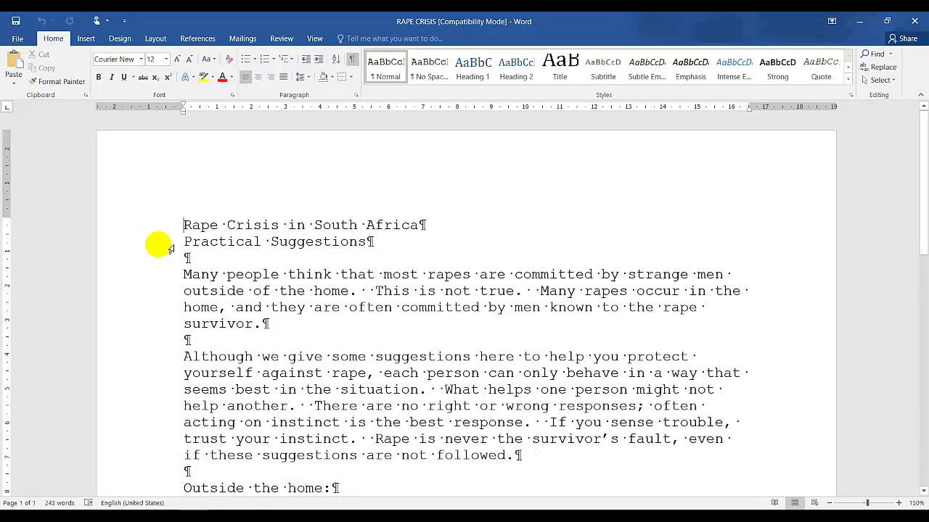
{"action": "key", "text": "Return"}
{"action": "key", "text": "Return"}
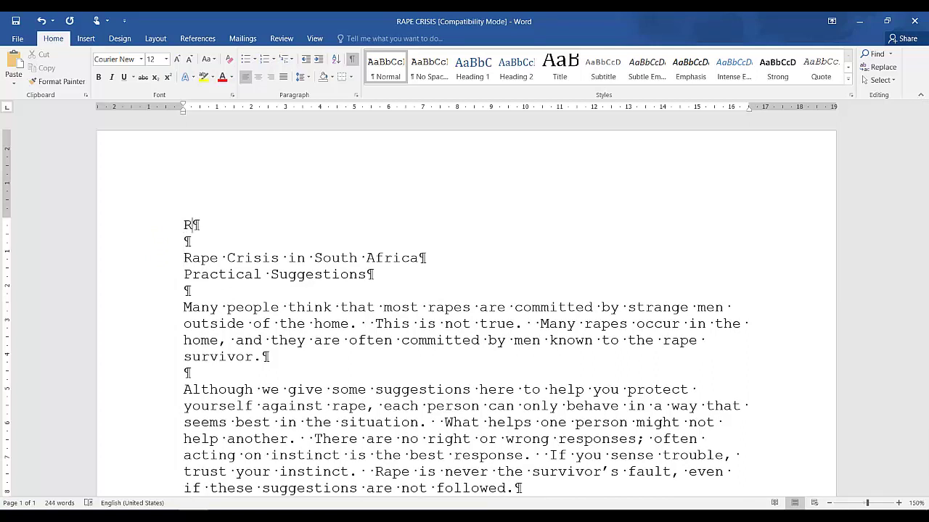
{"action": "type", "text": "SNYDERS"}
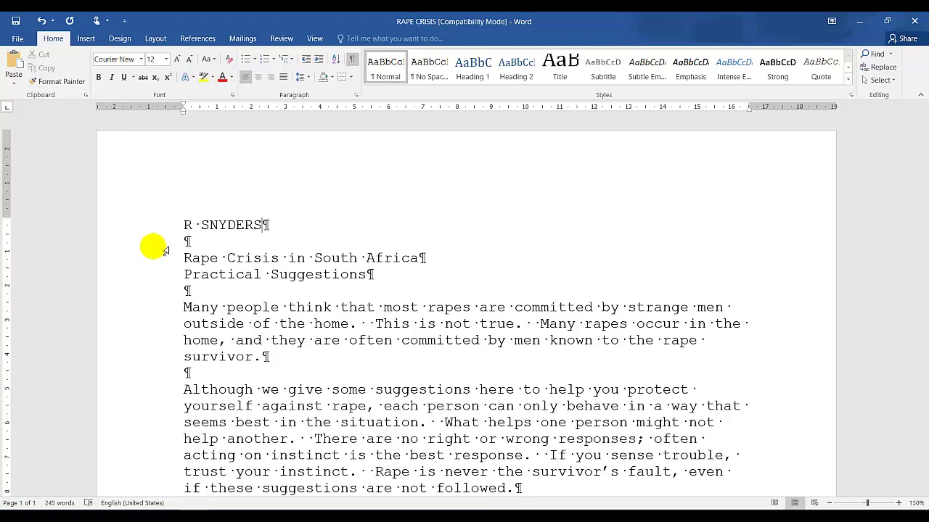
{"action": "key", "text": "alt+Tab"}
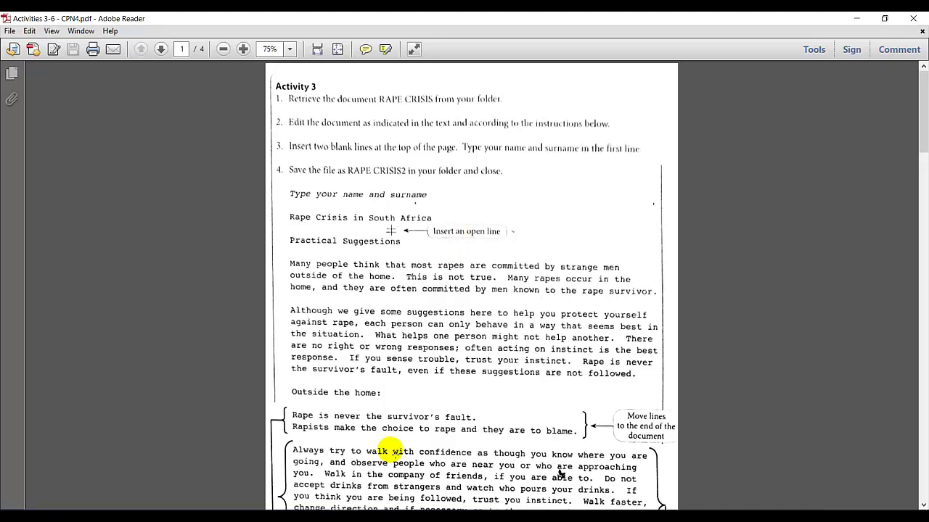
Insert an open line after the 'Rape Crisis in South Africa' heading, then return to the PDF
{"action": "key", "text": "alt+Tab"}
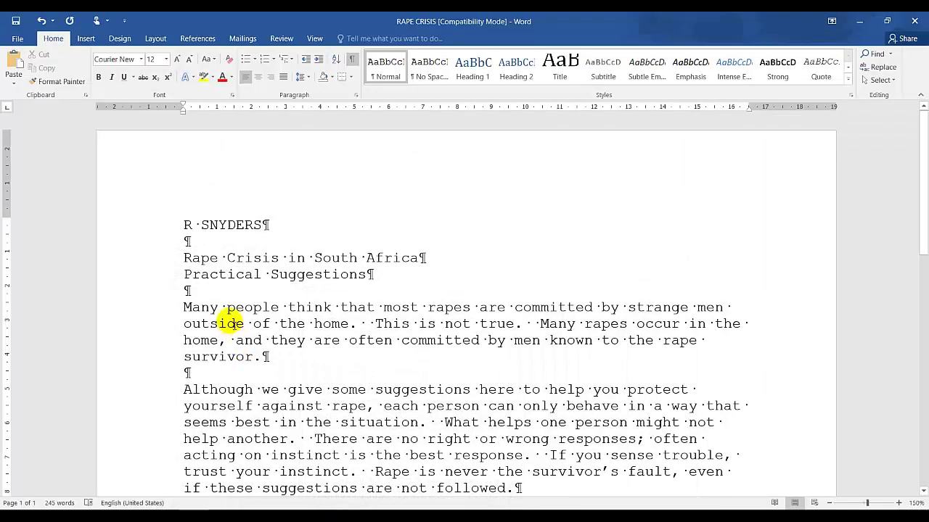
{"action": "left_click", "coordinate": [419, 258]}
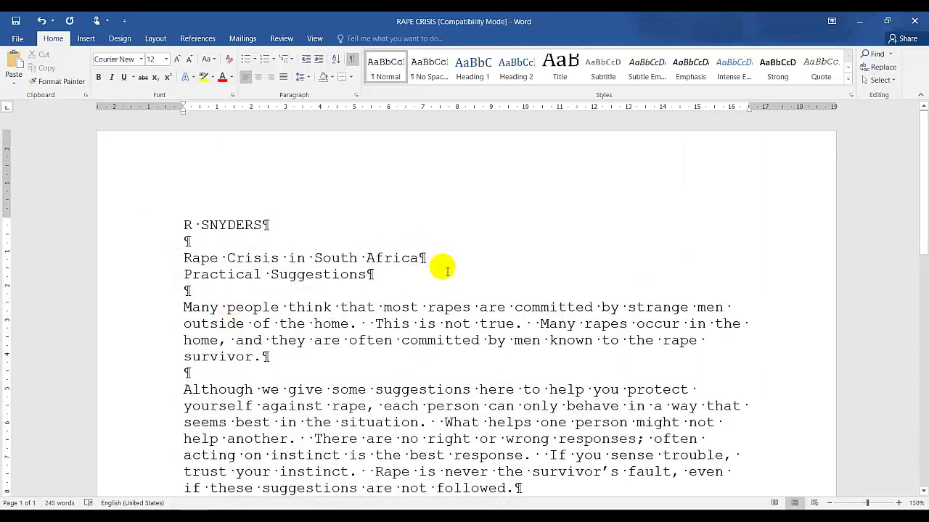
{"action": "key", "text": "Return"}
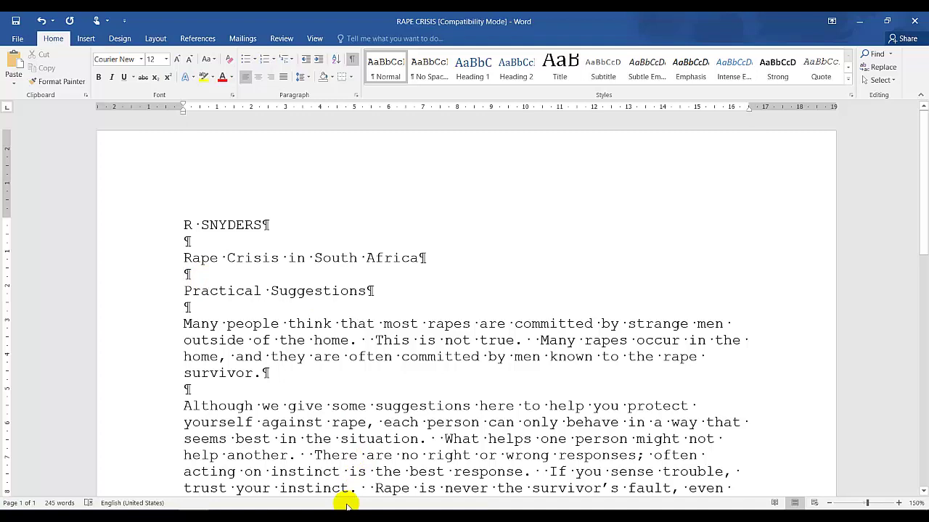
{"action": "key", "text": "alt+Tab"}
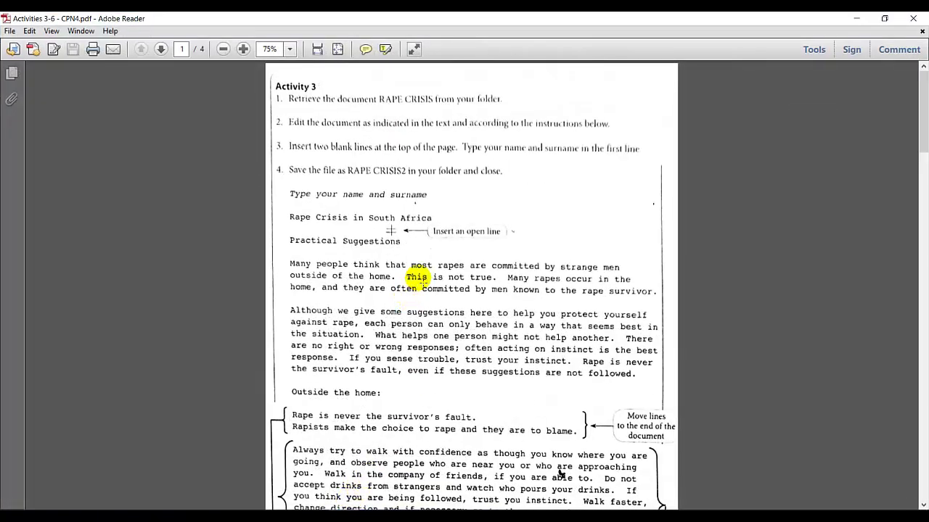
Read the Candidate instructions further down the PDF, then go back to Word
{"action": "scroll", "coordinate": [423, 282], "scroll_direction": "down", "scroll_amount": 3}
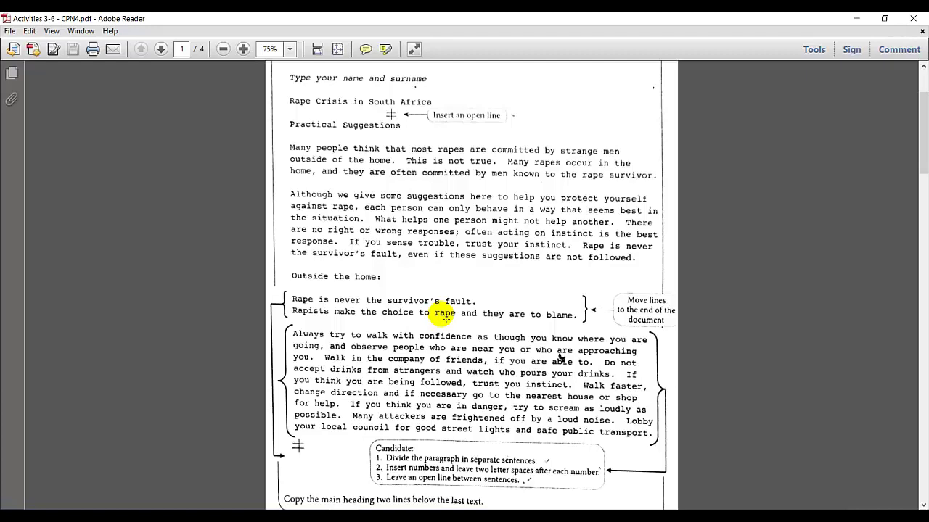
{"action": "key", "text": "alt+Tab"}
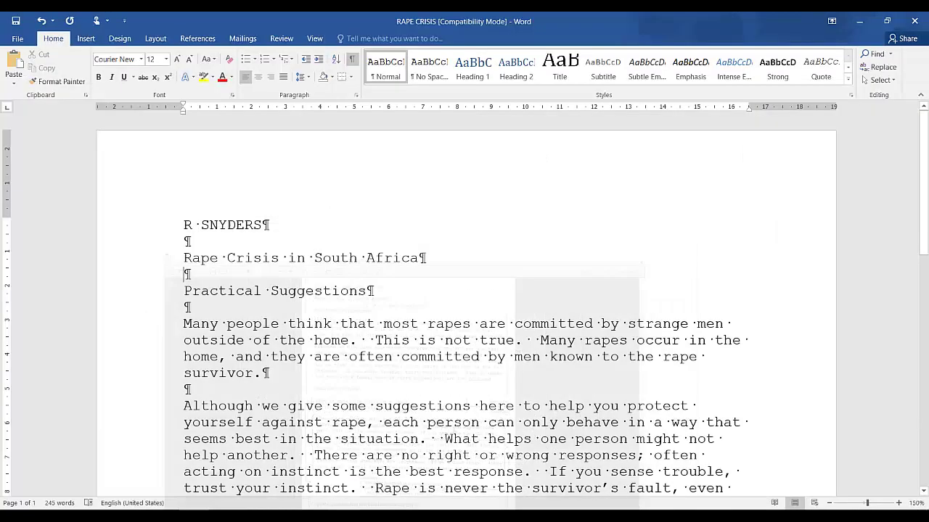
Cut the two 'Rape is never' lines and delete the leftover empty line under 'Outside the home'
{"action": "scroll", "coordinate": [327, 406], "scroll_direction": "down", "scroll_amount": 5}
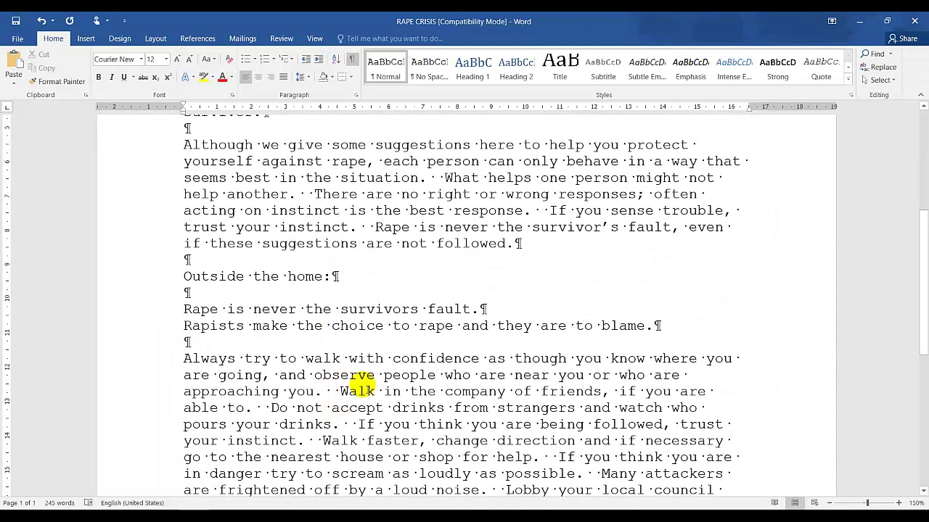
{"action": "left_click_drag", "start_coordinate": [657, 327], "coordinate": [187, 310]}
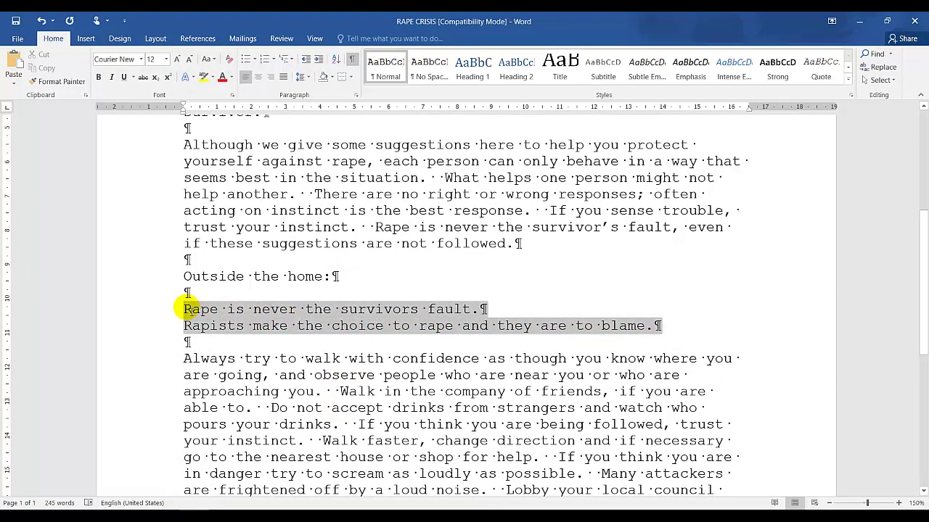
{"action": "right_click", "coordinate": [230, 322]}
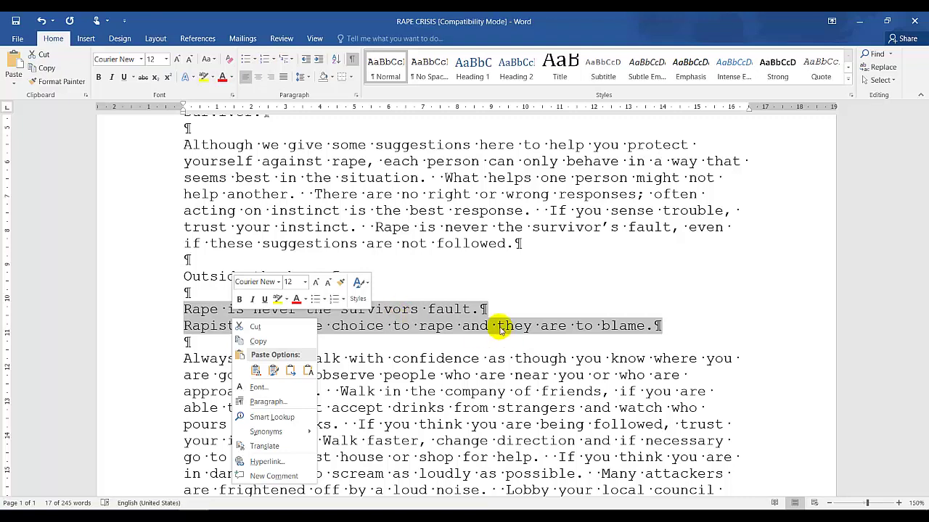
{"action": "left_click", "coordinate": [44, 56]}
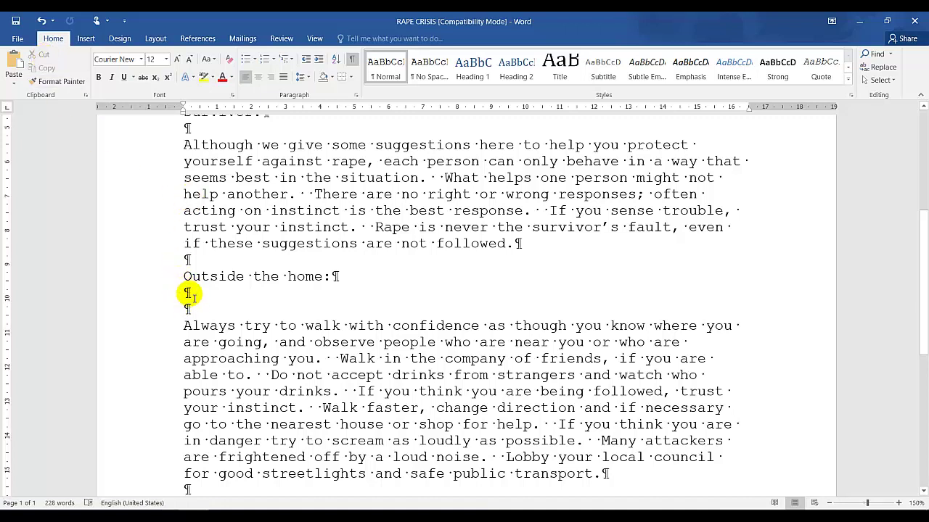
{"action": "left_click", "coordinate": [296, 299]}
{"action": "key", "text": "BackSpace"}
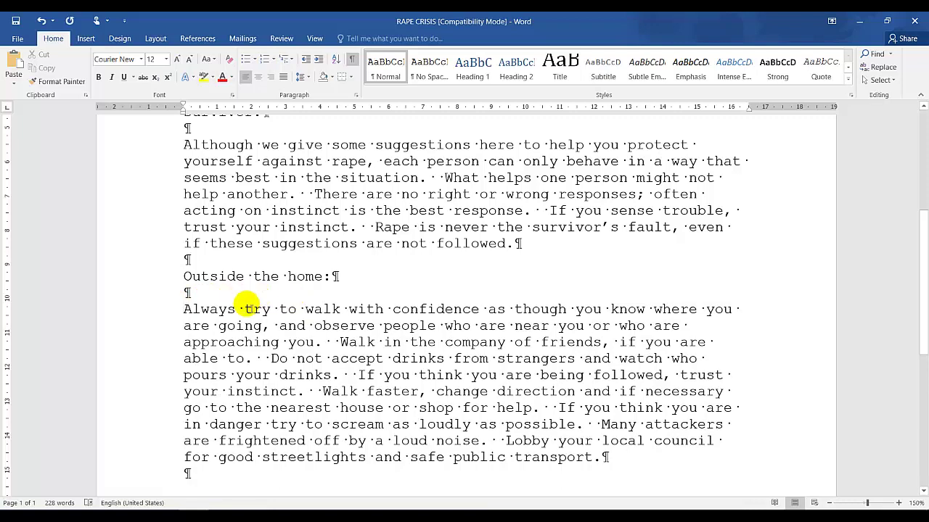
Paste the two cut lines on a new line at the end of the document
{"action": "scroll", "coordinate": [249, 307], "scroll_direction": "down", "scroll_amount": 3}
{"action": "left_click", "coordinate": [195, 344]}
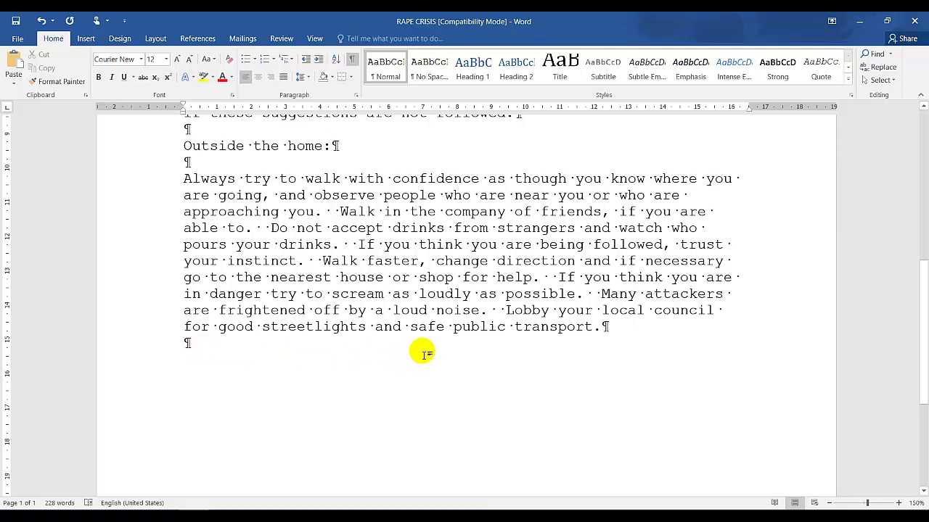
{"action": "key", "text": "Return"}
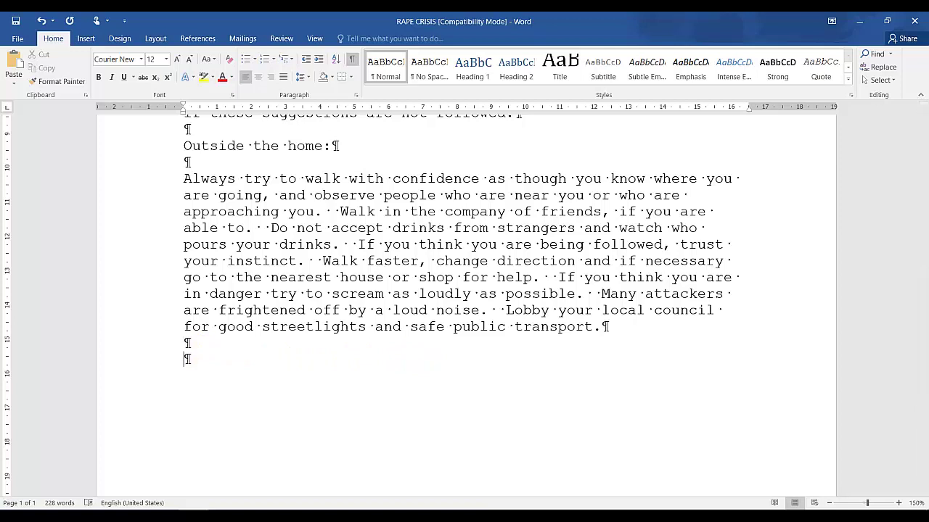
{"action": "left_click", "coordinate": [18, 65]}
{"action": "scroll", "coordinate": [341, 385], "scroll_direction": "up", "scroll_amount": 1}
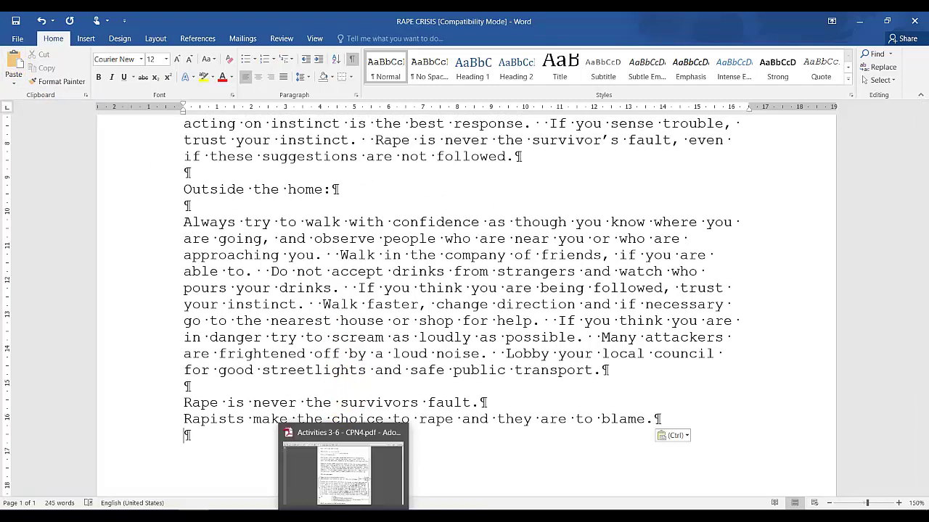
{"action": "left_click", "coordinate": [345, 465]}
Review the PDF's sentence-splitting instructions, then return to the Word document
{"action": "scroll", "coordinate": [479, 377], "scroll_direction": "down", "scroll_amount": 2}
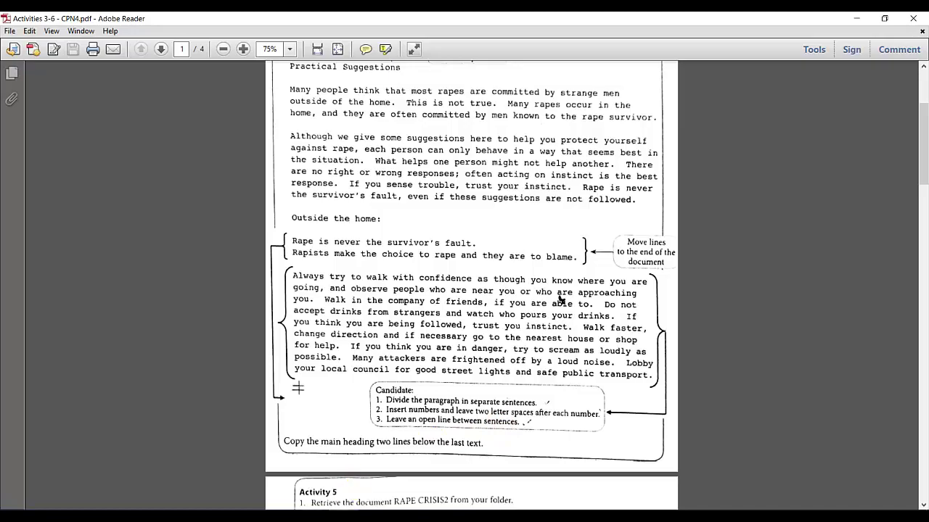
{"action": "key", "text": "alt+Tab"}
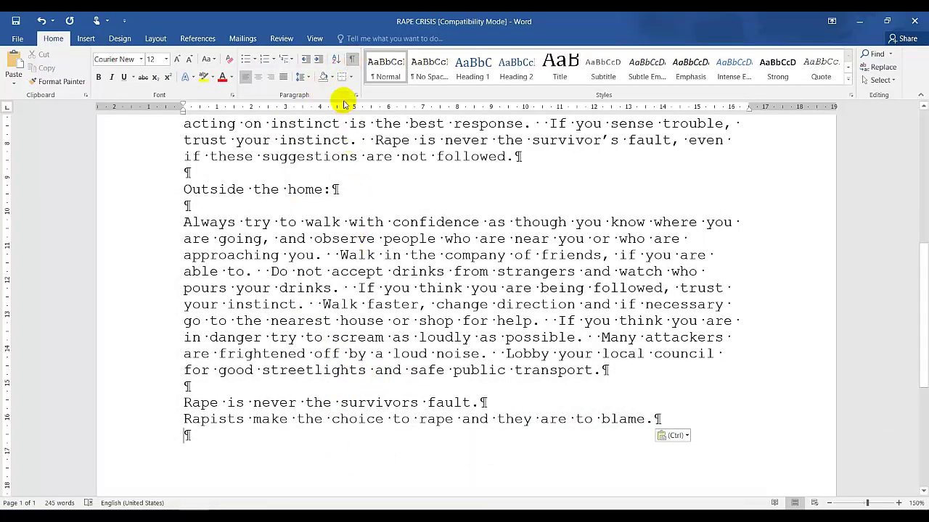
Split off the 'Walk in the company', 'Do not accept drinks' and 'being followed' sentences with blank lines between
{"action": "left_click", "coordinate": [351, 59]}
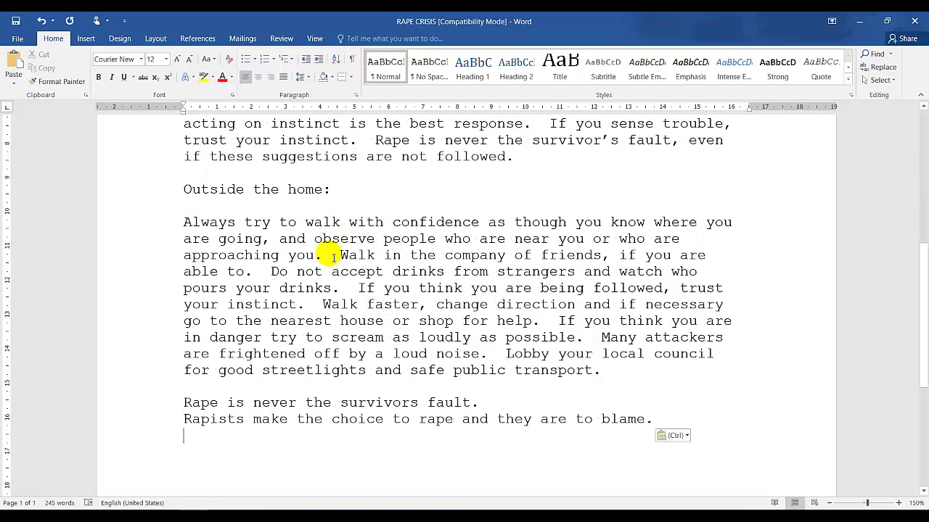
{"action": "left_click", "coordinate": [351, 61]}
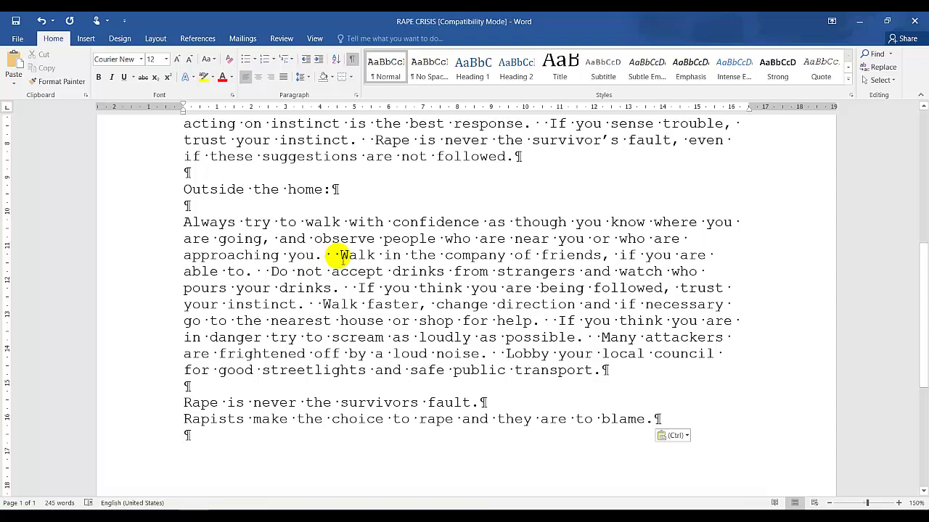
{"action": "key", "text": "Return"}
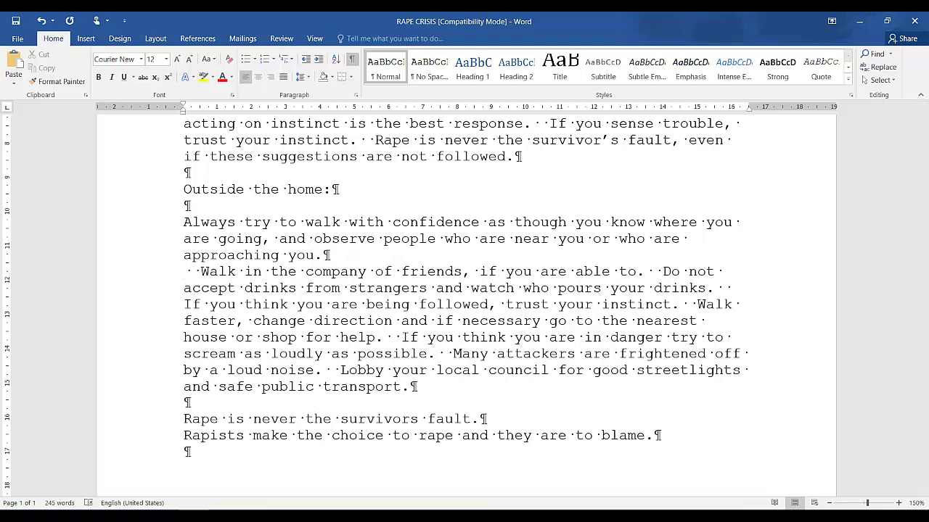
{"action": "key", "text": "Return"}
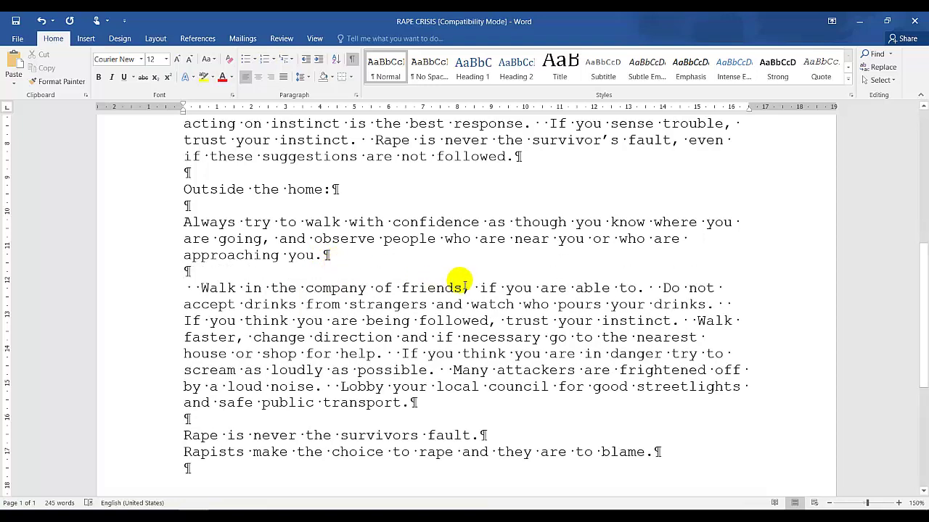
{"action": "left_click", "coordinate": [652, 295]}
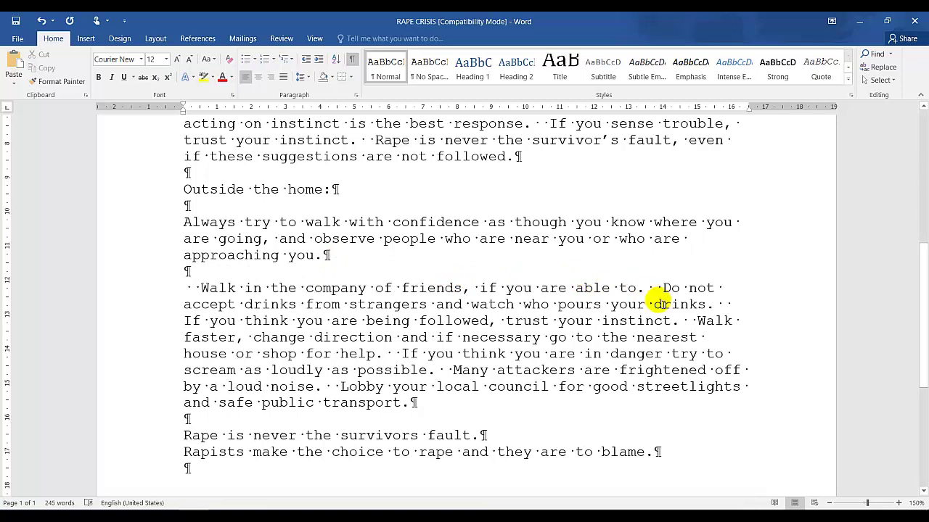
{"action": "key", "text": "Return"}
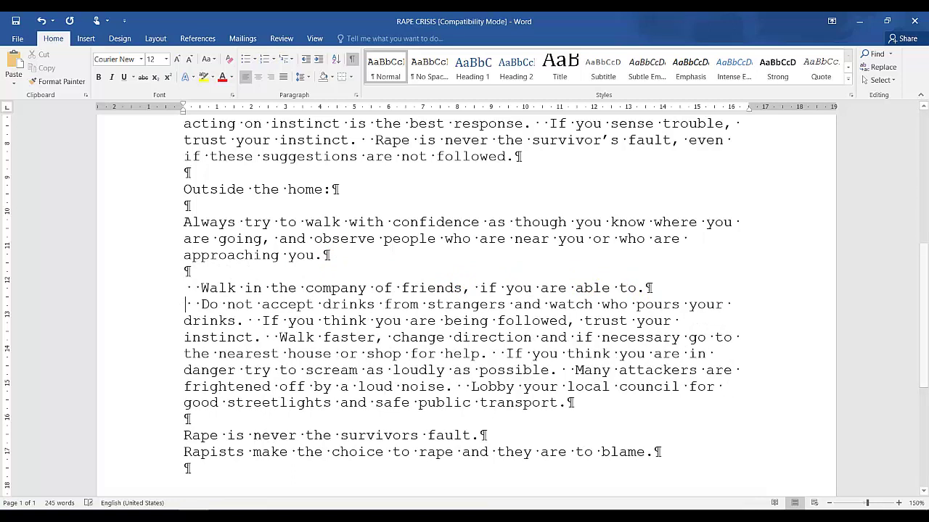
{"action": "key", "text": "Return"}
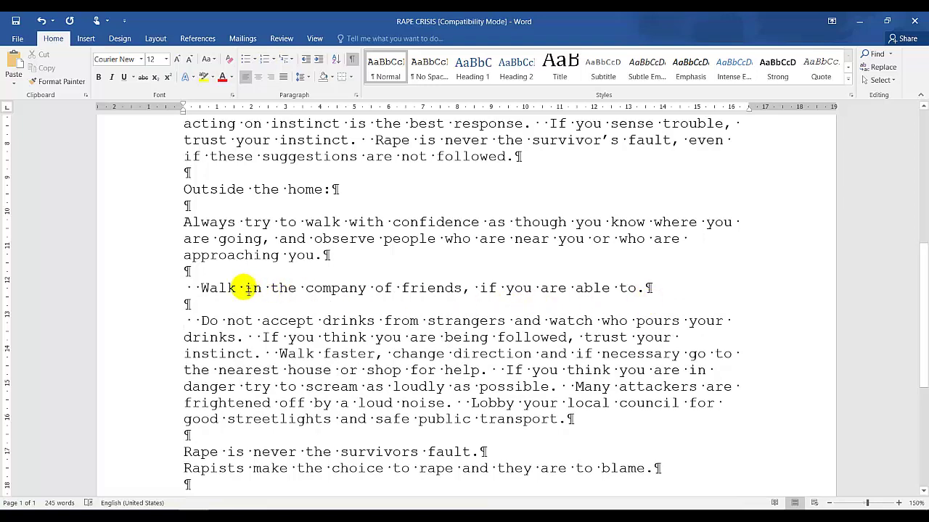
{"action": "left_click", "coordinate": [247, 337]}
{"action": "key", "text": "Return"}
{"action": "key", "text": "Return"}
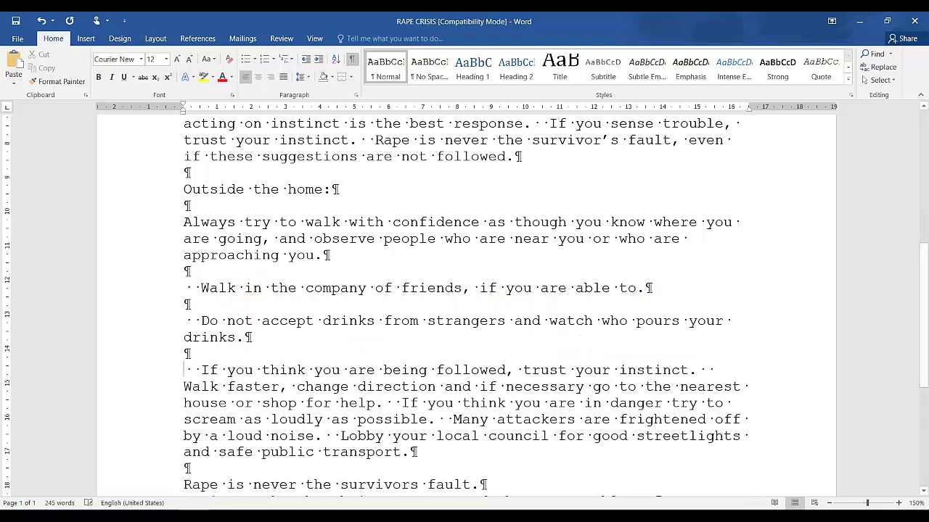
Put the 'Walk faster', 'in danger', 'Many attackers' and 'Lobby your local council' sentences on separate lines
{"action": "scroll", "coordinate": [366, 353], "scroll_direction": "down", "scroll_amount": 3}
{"action": "left_click", "coordinate": [380, 273]}
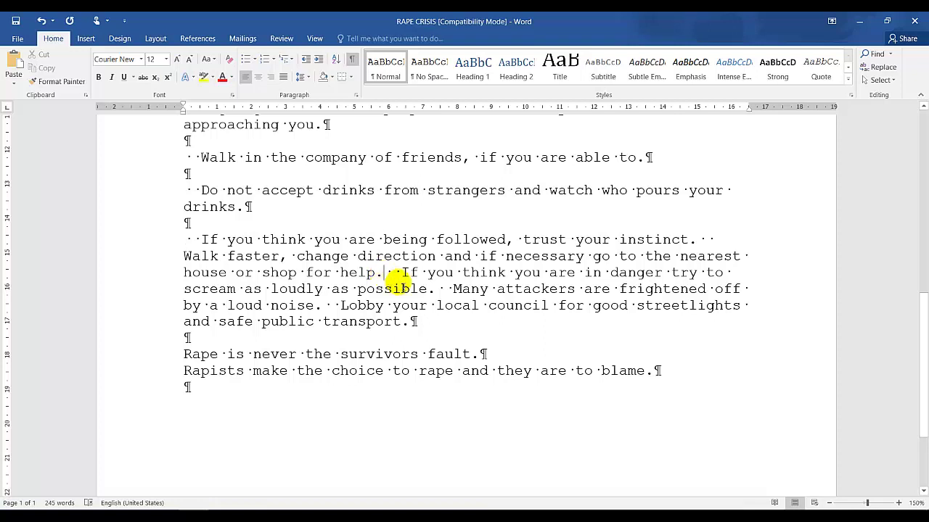
{"action": "left_click", "coordinate": [184, 256]}
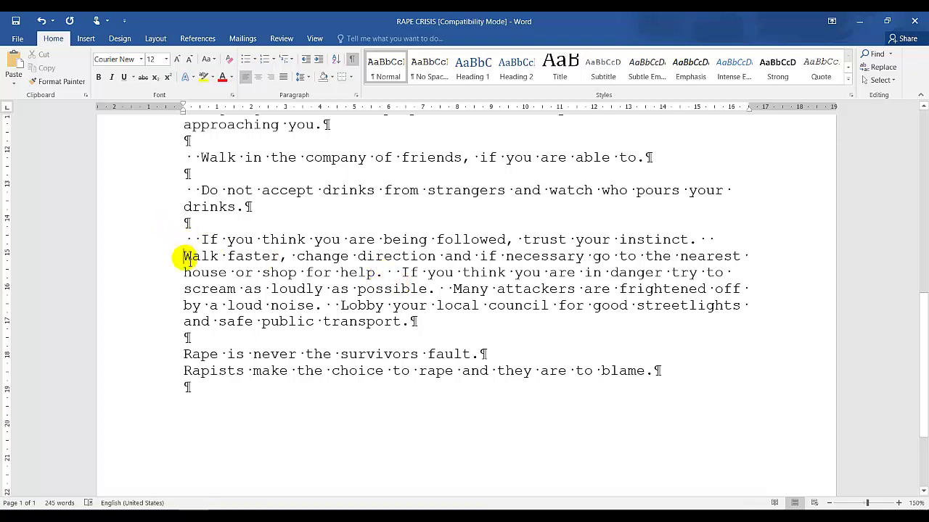
{"action": "key", "text": "Return"}
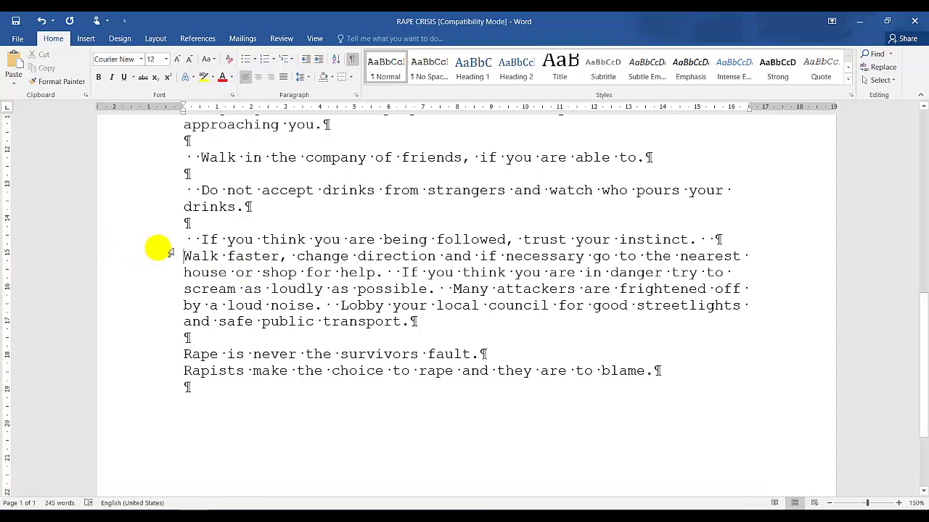
{"action": "key", "text": "Return"}
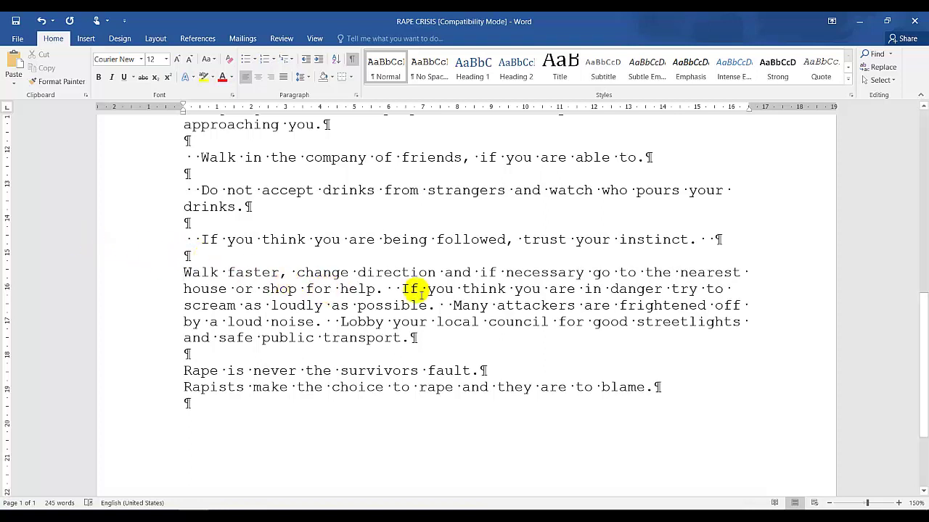
{"action": "left_click", "coordinate": [385, 288]}
{"action": "key", "text": "Return"}
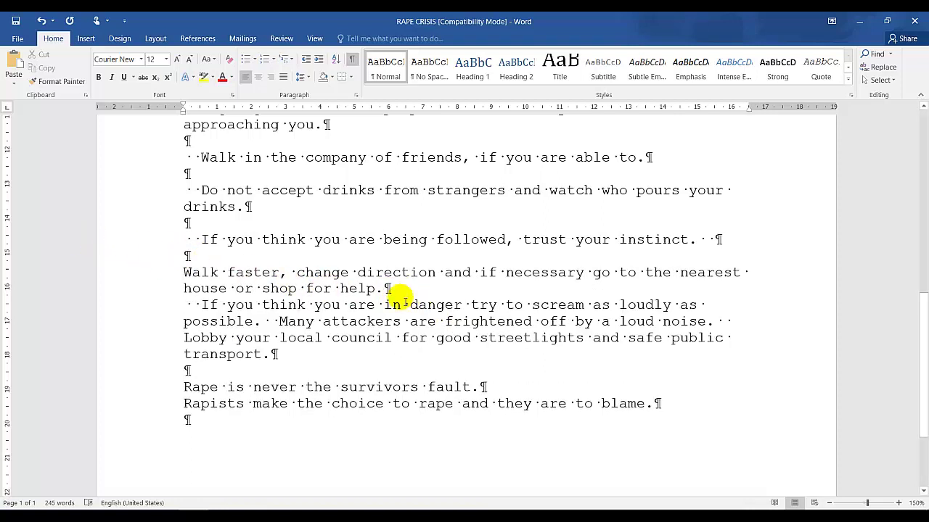
{"action": "key", "text": "Return"}
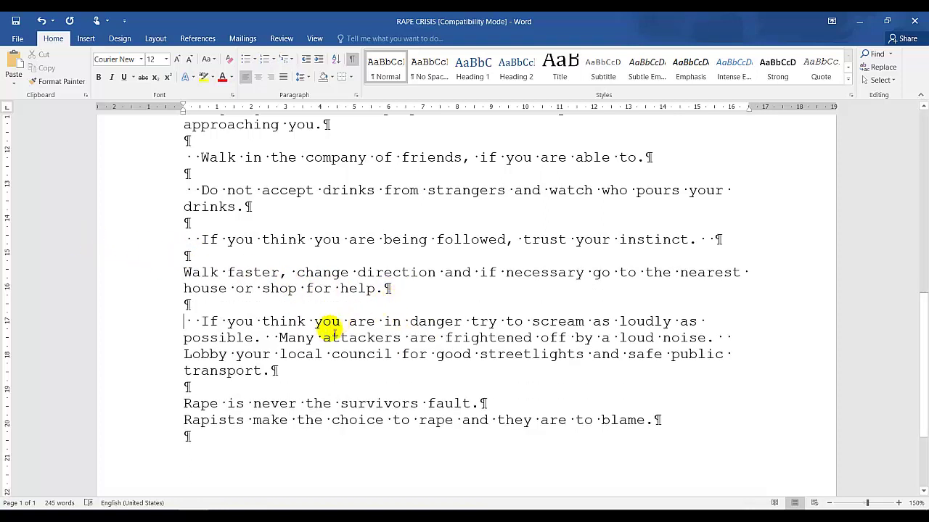
{"action": "left_click", "coordinate": [263, 338]}
{"action": "key", "text": "Return"}
{"action": "key", "text": "Return"}
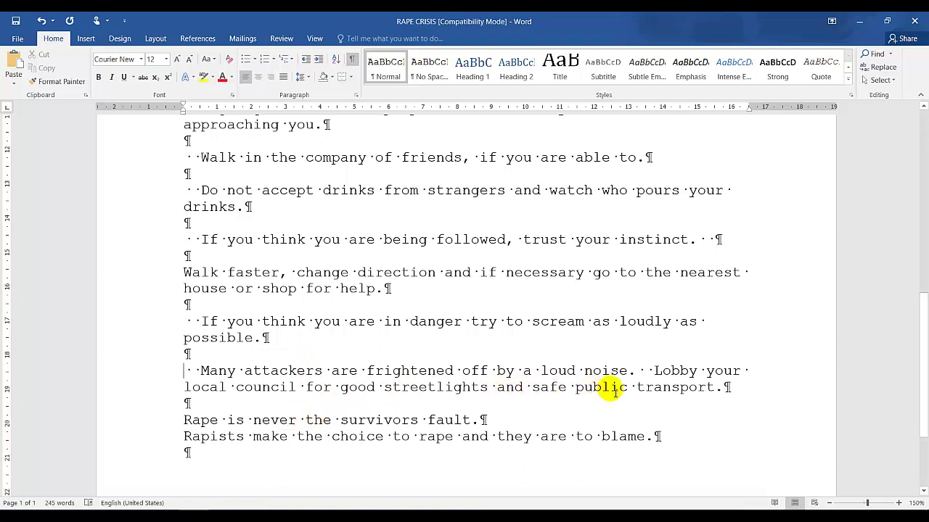
{"action": "key", "text": "Return"}
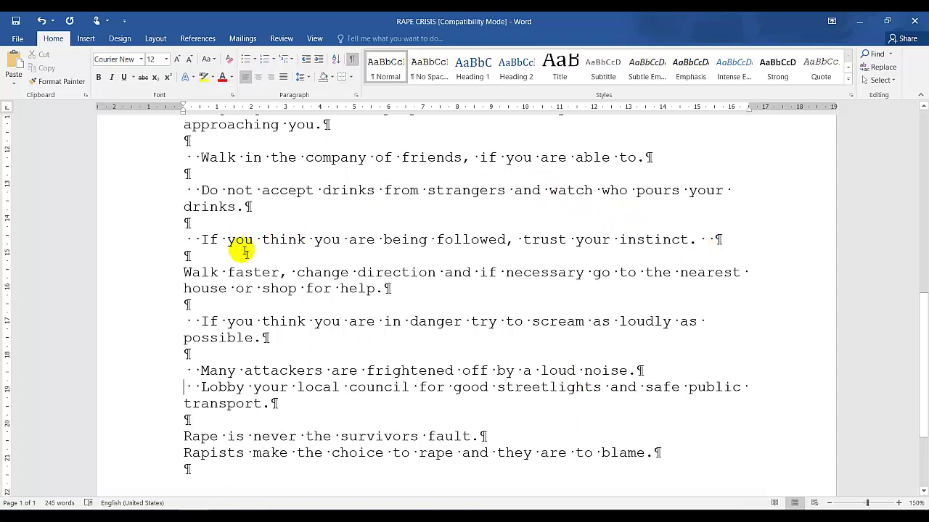
{"action": "left_click", "coordinate": [184, 273]}
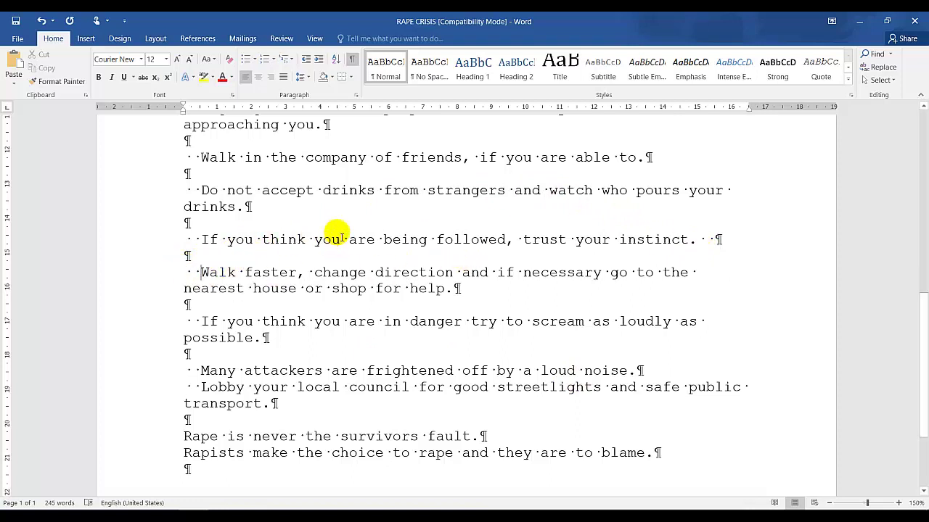
{"action": "scroll", "coordinate": [388, 329], "scroll_direction": "down", "scroll_amount": 1}
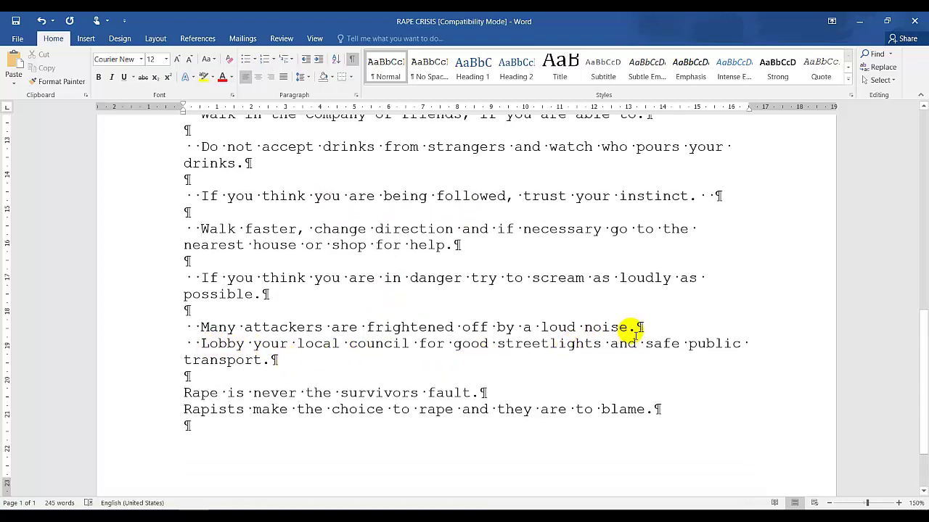
{"action": "key", "text": "Return"}
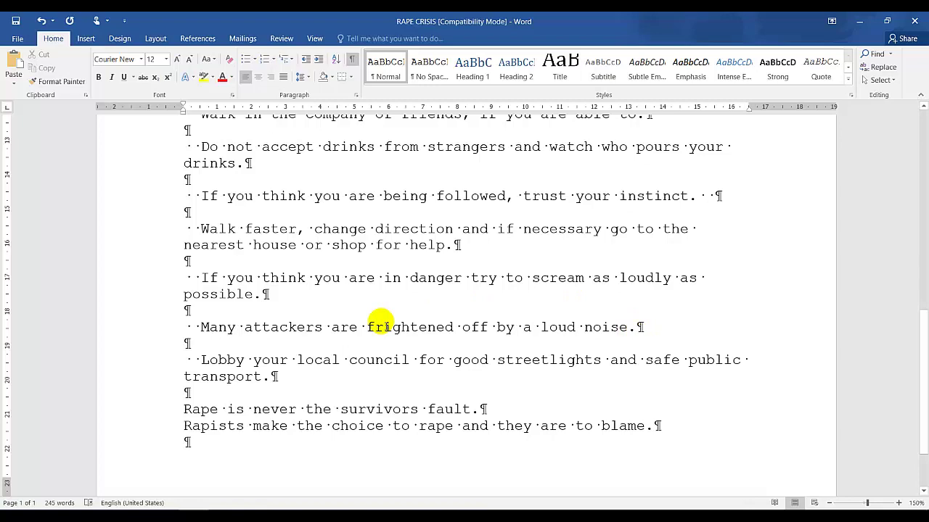
{"action": "left_click", "coordinate": [269, 376]}
Select the split sentences and number them in the 1. 2. 3. format
{"action": "left_click_drag", "start_coordinate": [258, 375], "coordinate": [168, 203]}
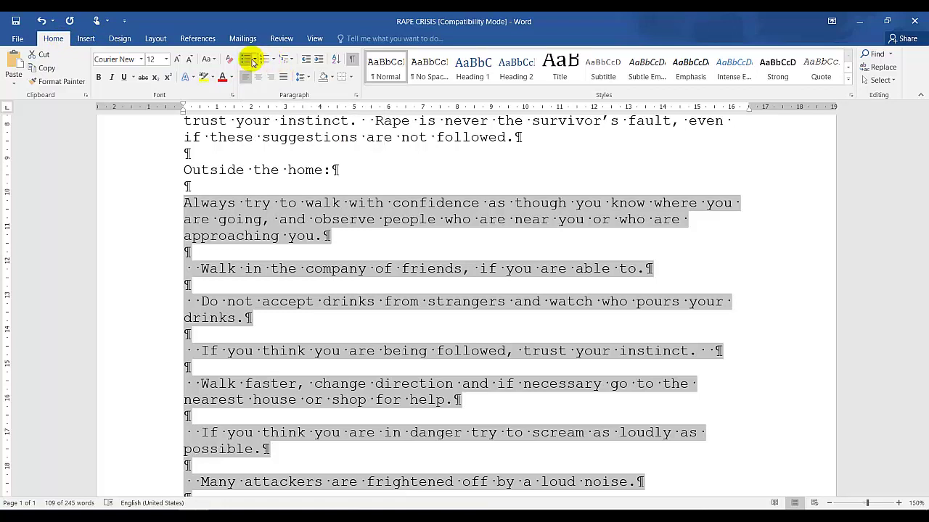
{"action": "left_click", "coordinate": [276, 61]}
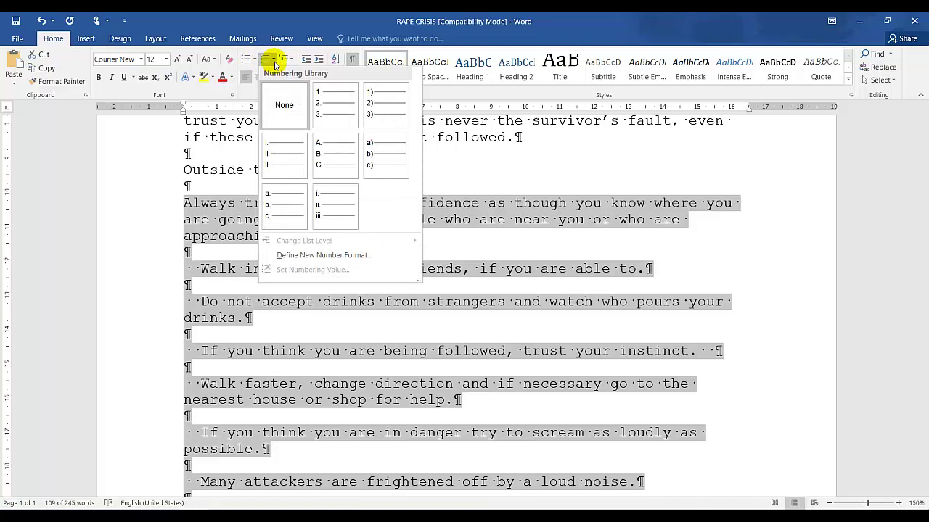
{"action": "left_click", "coordinate": [330, 107]}
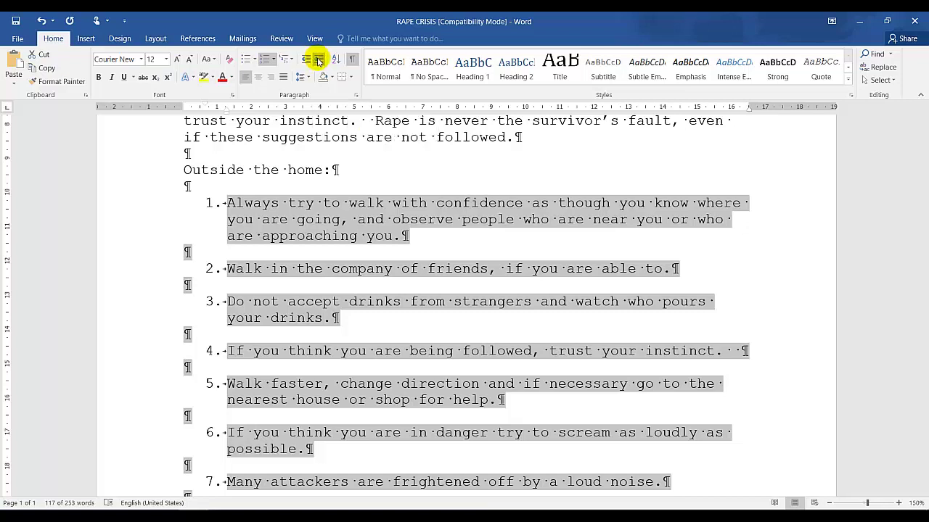
Realign the numbered list flush with the left margin
{"action": "left_click", "coordinate": [317, 60]}
{"action": "left_click", "coordinate": [305, 60]}
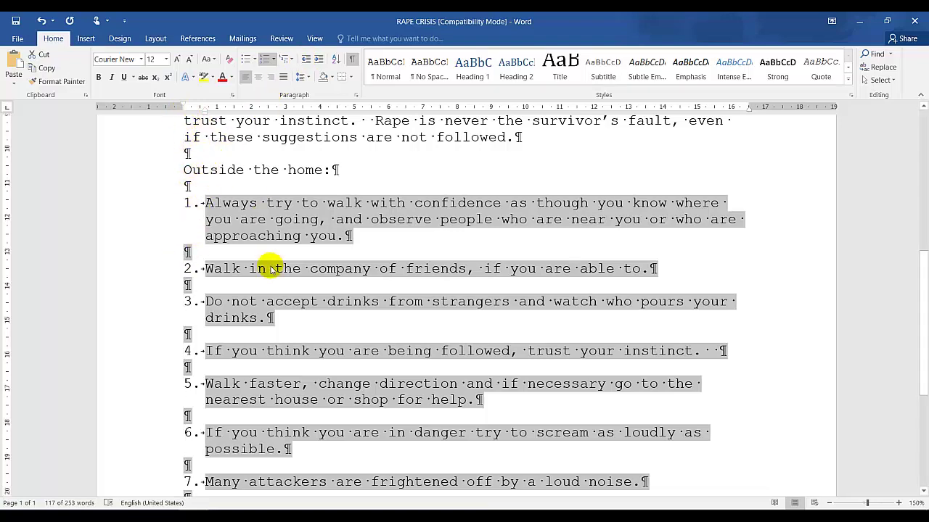
{"action": "scroll", "coordinate": [267, 267], "scroll_direction": "down", "scroll_amount": 2}
{"action": "scroll", "coordinate": [268, 267], "scroll_direction": "down", "scroll_amount": 1}
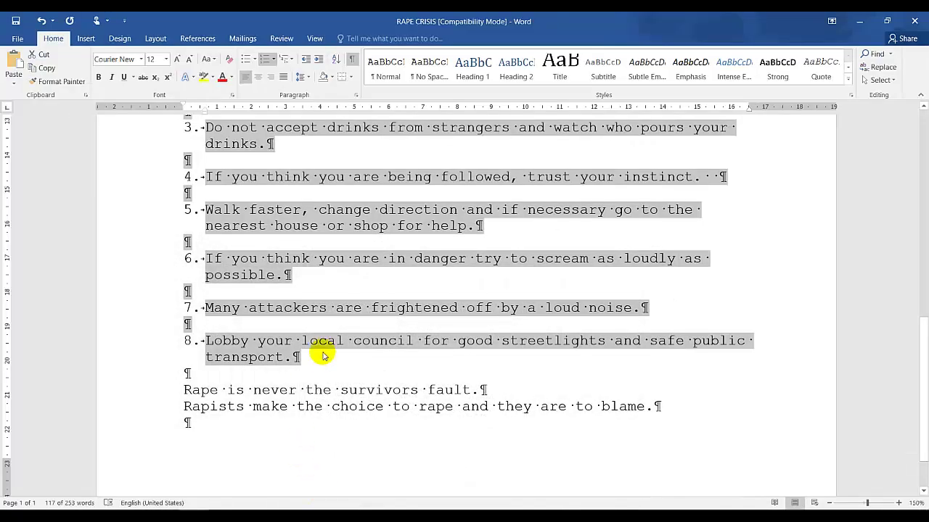
Paste a copy of the 'Rape Crisis in South Africa' heading after a blank line at the end, removing the stray empty paragraph
{"action": "scroll", "coordinate": [361, 301], "scroll_direction": "up", "scroll_amount": 6}
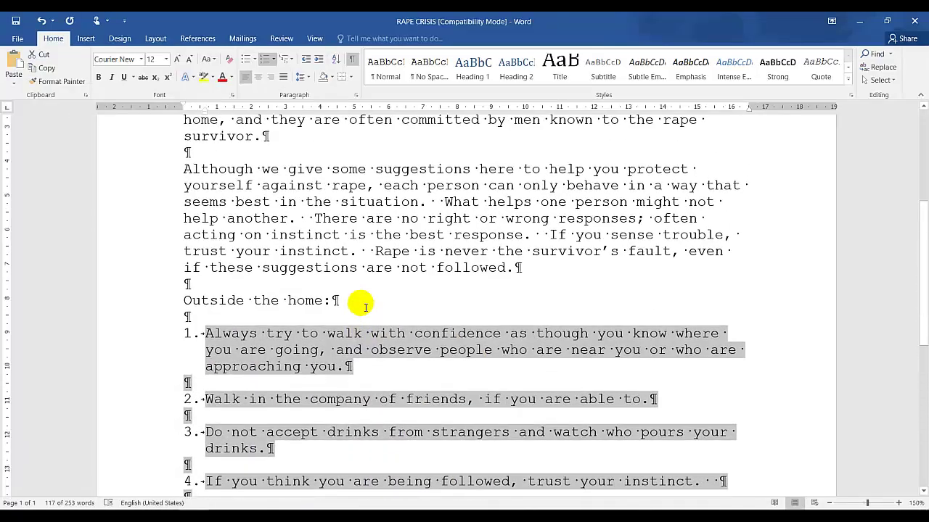
{"action": "scroll", "coordinate": [361, 300], "scroll_direction": "up", "scroll_amount": 5}
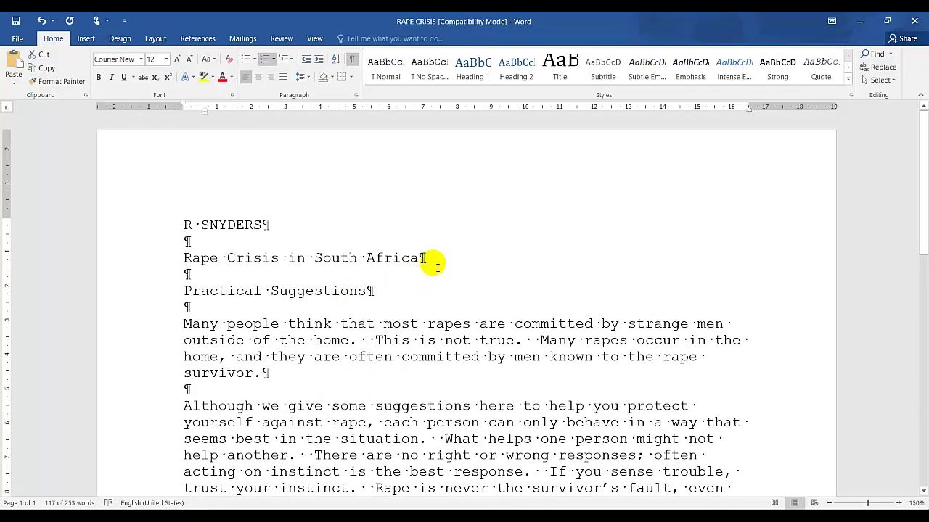
{"action": "left_click_drag", "start_coordinate": [437, 268], "coordinate": [193, 261]}
{"action": "key", "text": "ctrl+c"}
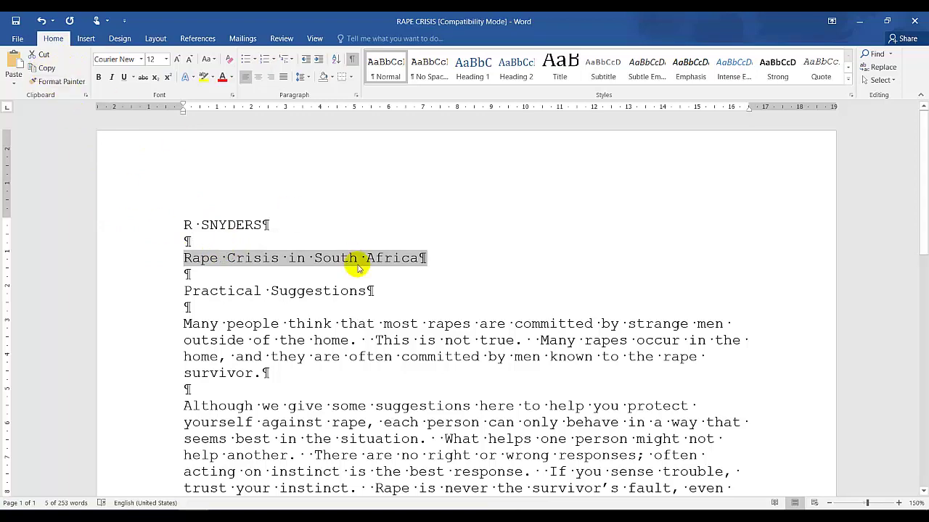
{"action": "scroll", "coordinate": [356, 264], "scroll_direction": "down", "scroll_amount": 11}
{"action": "scroll", "coordinate": [341, 301], "scroll_direction": "down", "scroll_amount": 2}
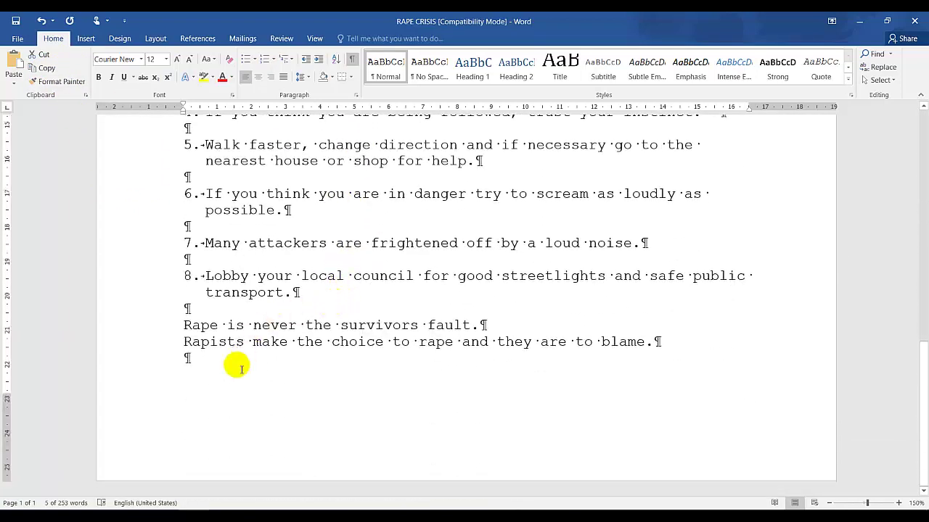
{"action": "left_click", "coordinate": [188, 360]}
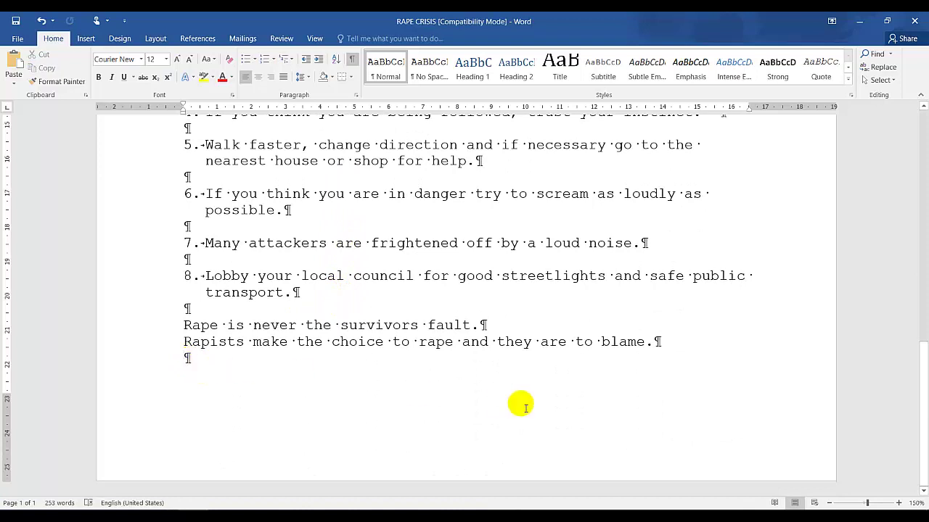
{"action": "key", "text": "Return"}
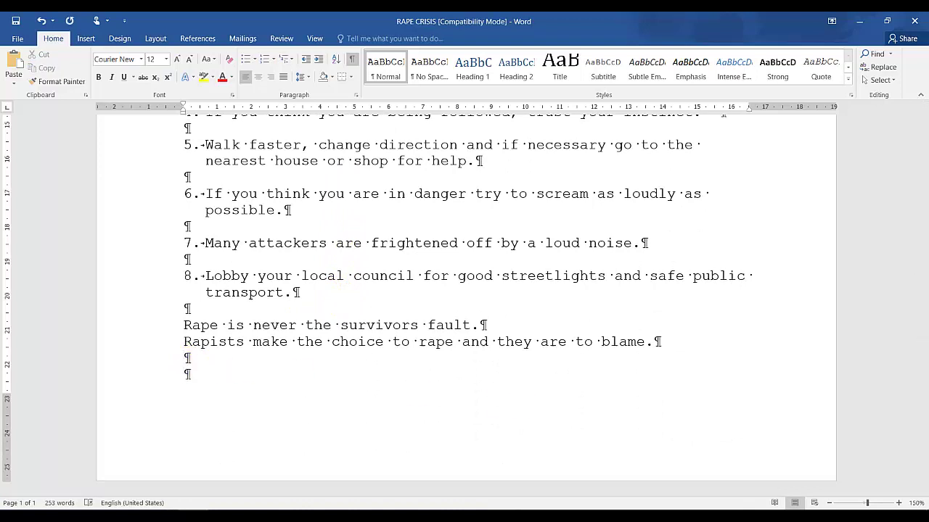
{"action": "key", "text": "ctrl+v"}
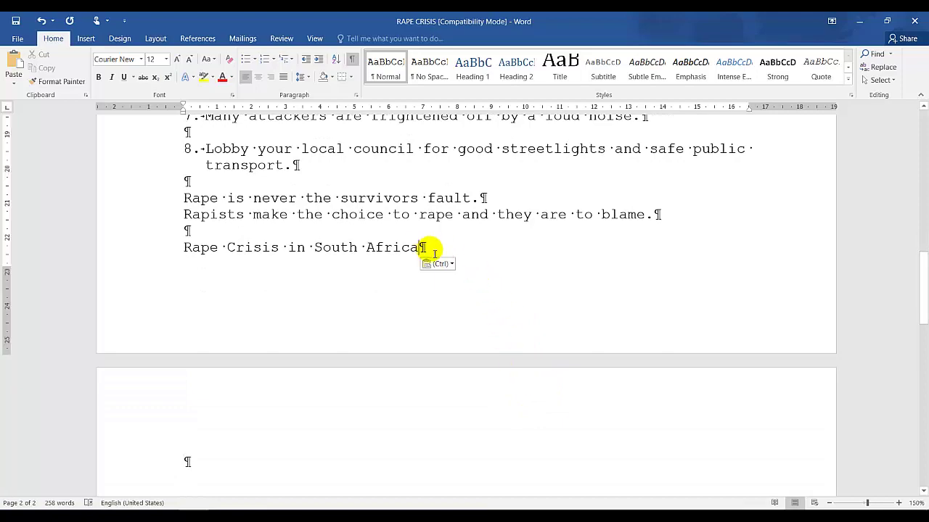
{"action": "key", "text": "Delete"}
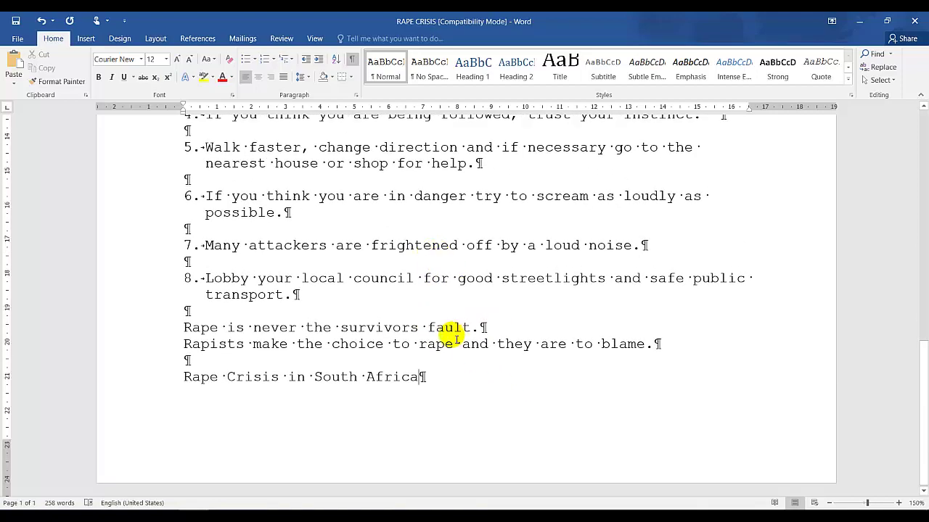
{"action": "scroll", "coordinate": [449, 334], "scroll_direction": "up", "scroll_amount": 2}
{"action": "scroll", "coordinate": [450, 334], "scroll_direction": "up", "scroll_amount": 12}
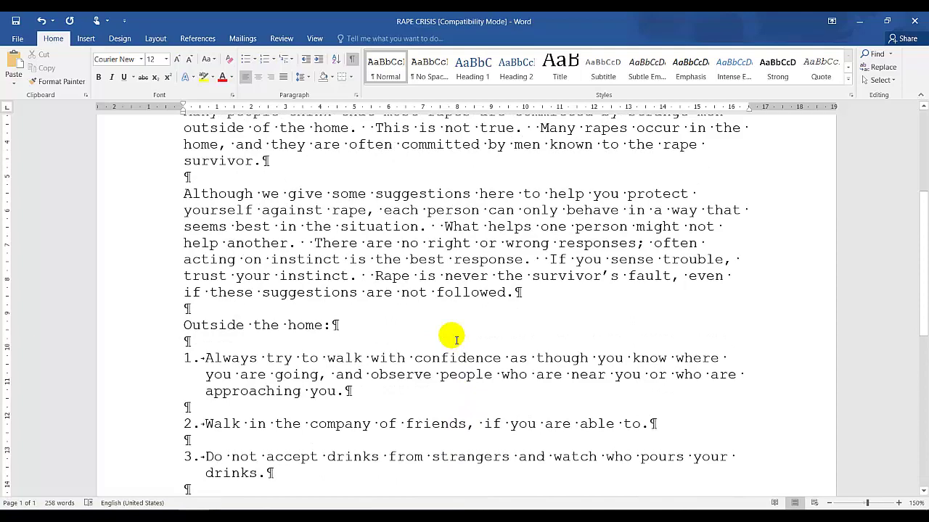
Turn off Show/Hide ¶ and scroll through the clean text to check it
{"action": "left_click", "coordinate": [352, 59]}
{"action": "scroll", "coordinate": [418, 241], "scroll_direction": "down", "scroll_amount": 12}
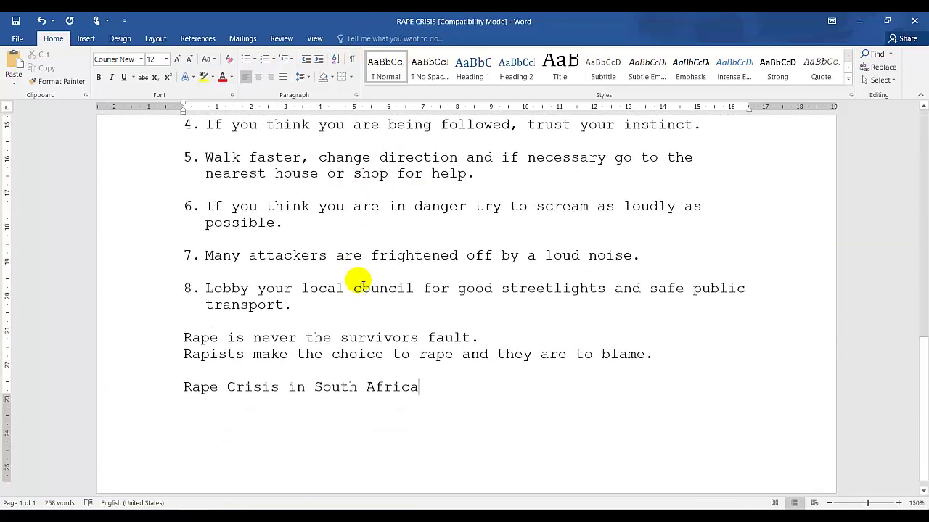
{"action": "scroll", "coordinate": [362, 283], "scroll_direction": "up", "scroll_amount": 12}
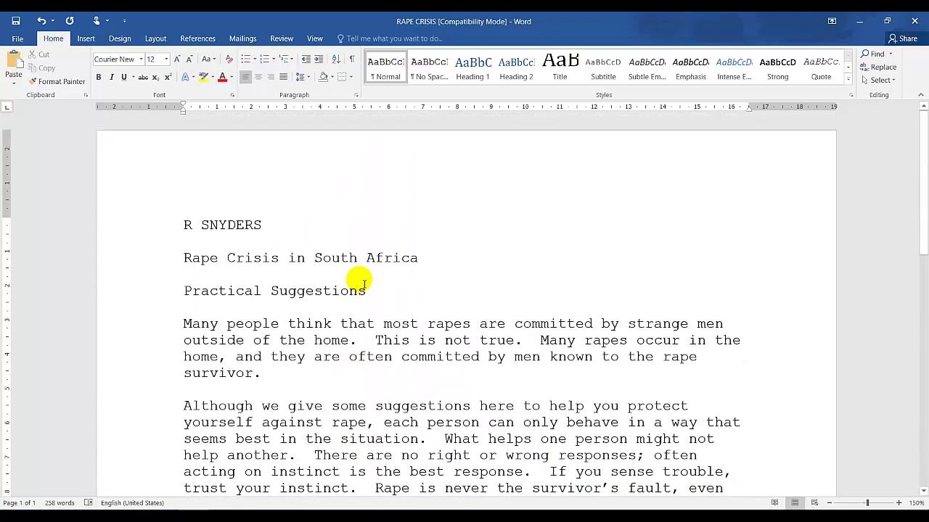
{"action": "scroll", "coordinate": [228, 408], "scroll_direction": "down", "scroll_amount": 10}
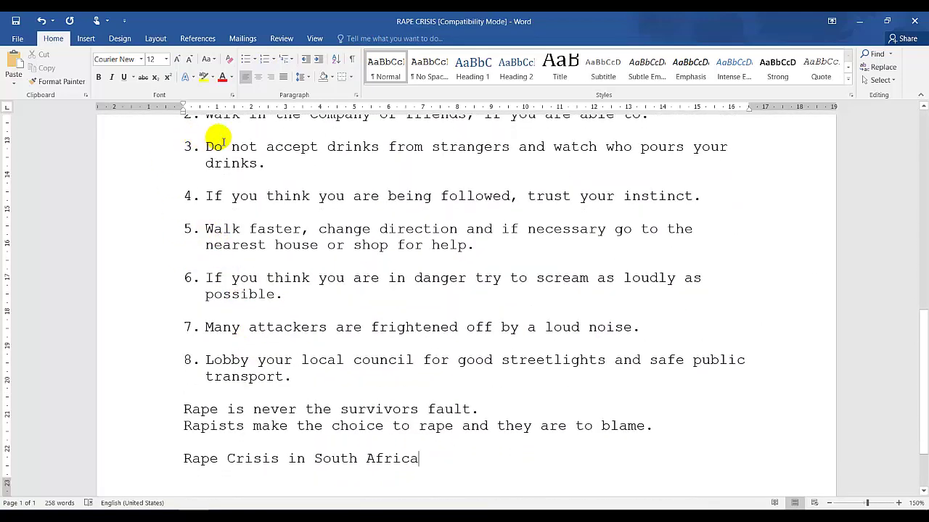
Save as RAPE CRISIS2 in Desktop > N4 ACTIVITIES COMPLETED, accepting the newest-format upgrade
{"action": "left_click", "coordinate": [17, 40]}
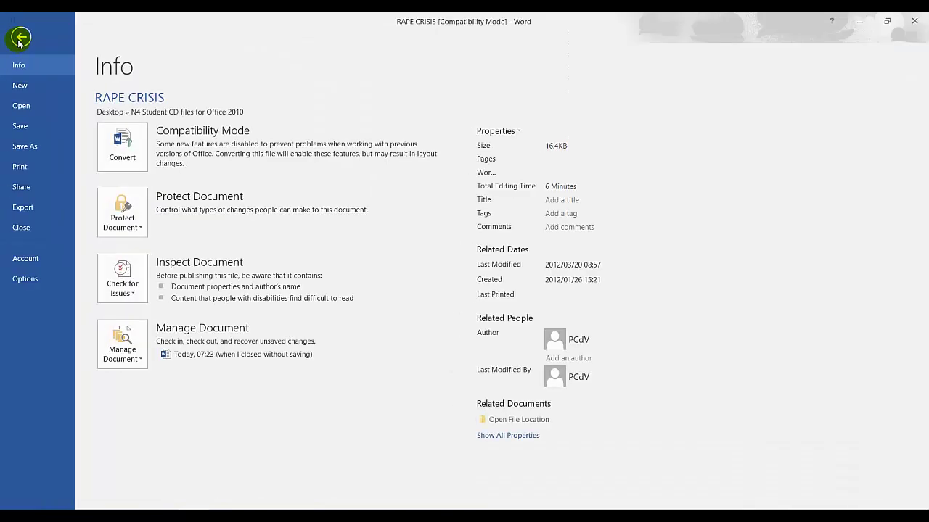
{"action": "left_click", "coordinate": [21, 146]}
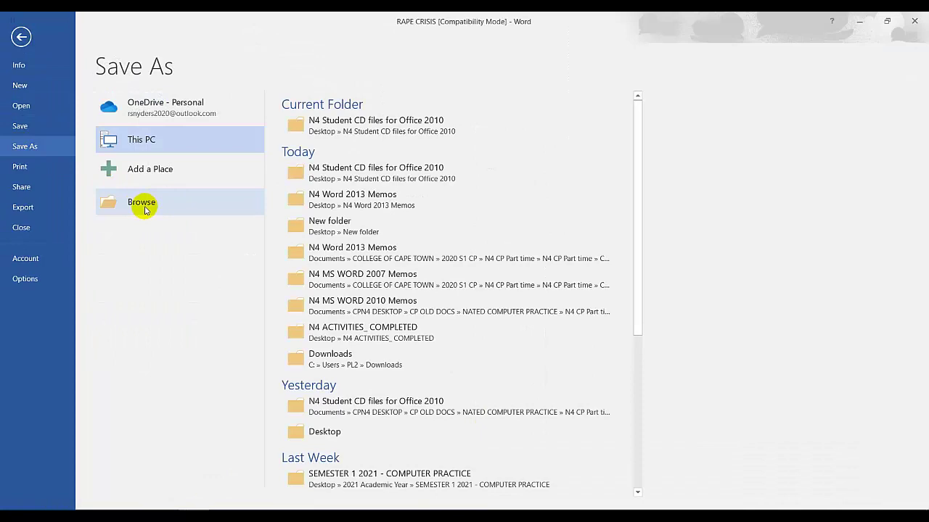
{"action": "left_click", "coordinate": [144, 210]}
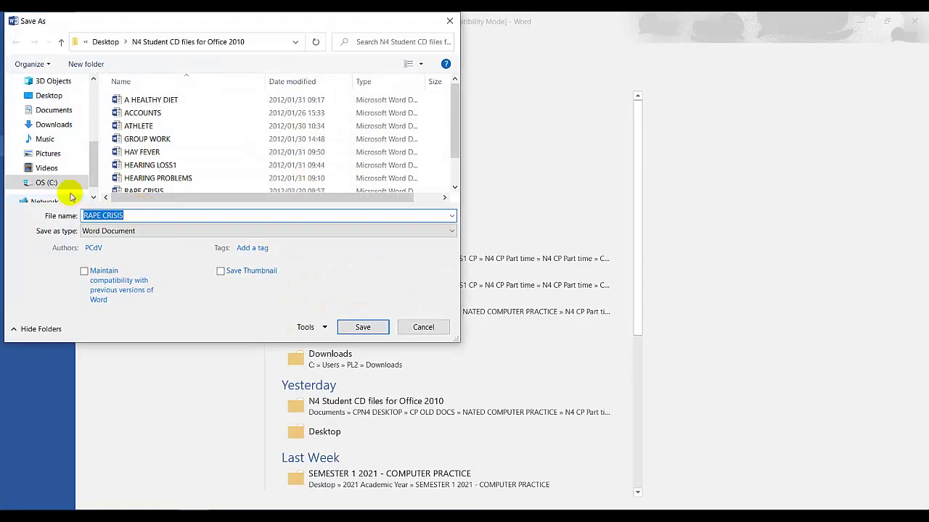
{"action": "left_click", "coordinate": [48, 98]}
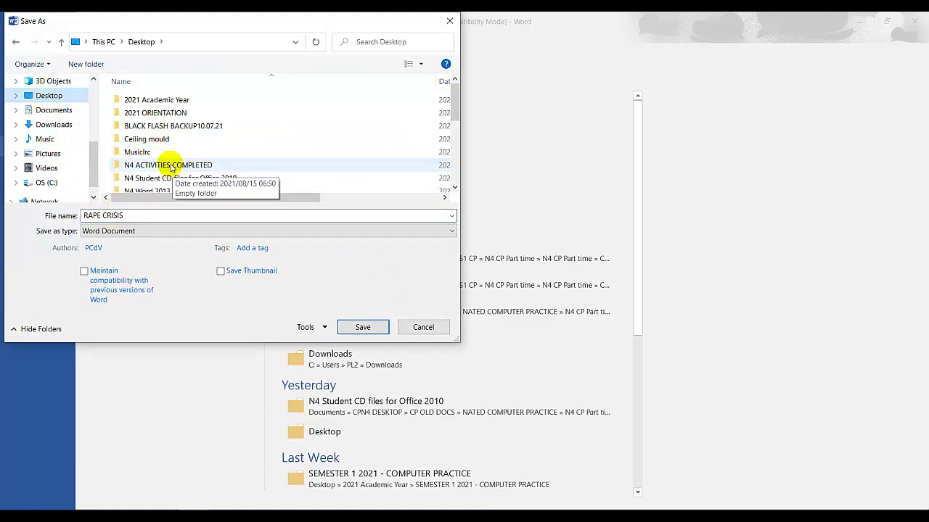
{"action": "double_click", "coordinate": [182, 165]}
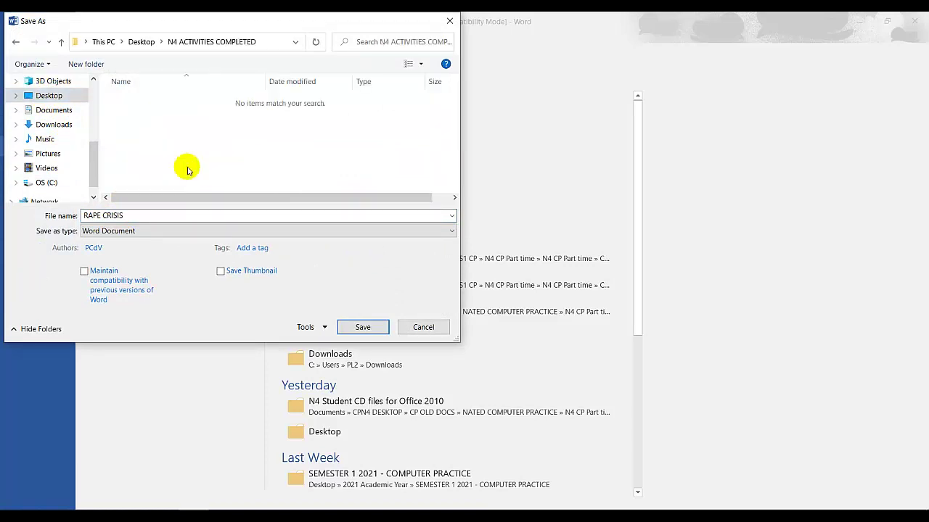
{"action": "triple_click", "coordinate": [129, 216]}
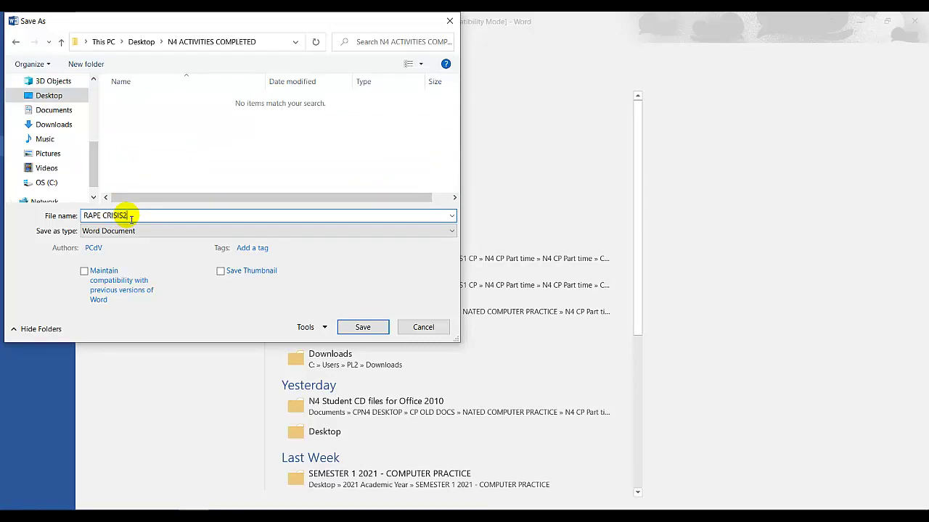
{"action": "left_click", "coordinate": [360, 327]}
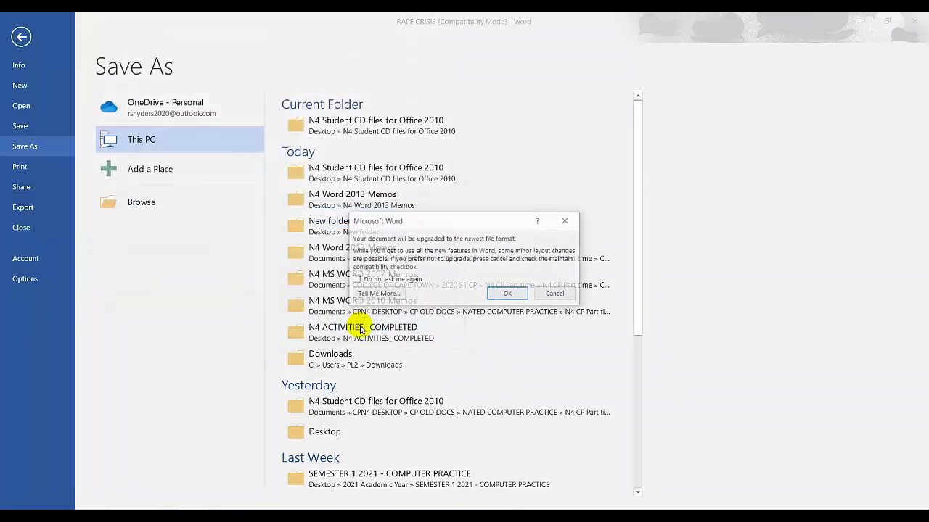
{"action": "left_click", "coordinate": [507, 293]}
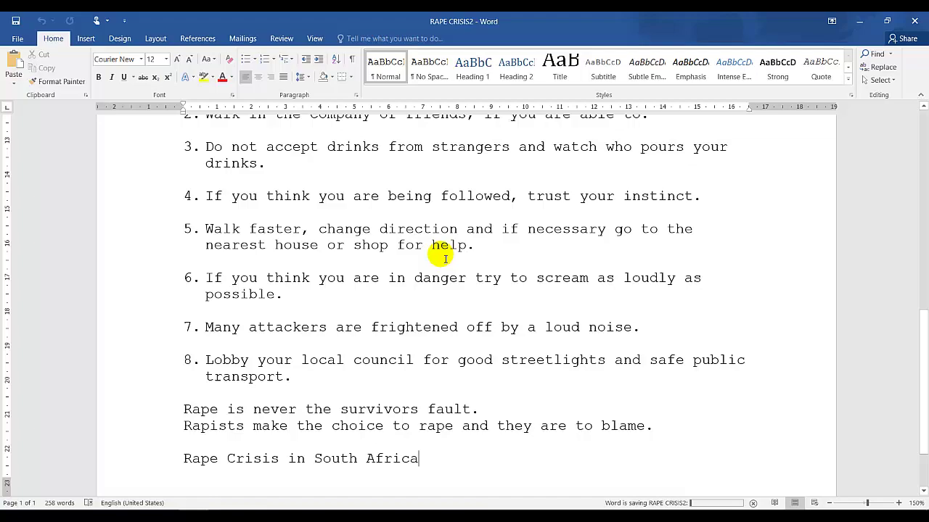
{"action": "scroll", "coordinate": [435, 279], "scroll_direction": "up", "scroll_amount": 12}
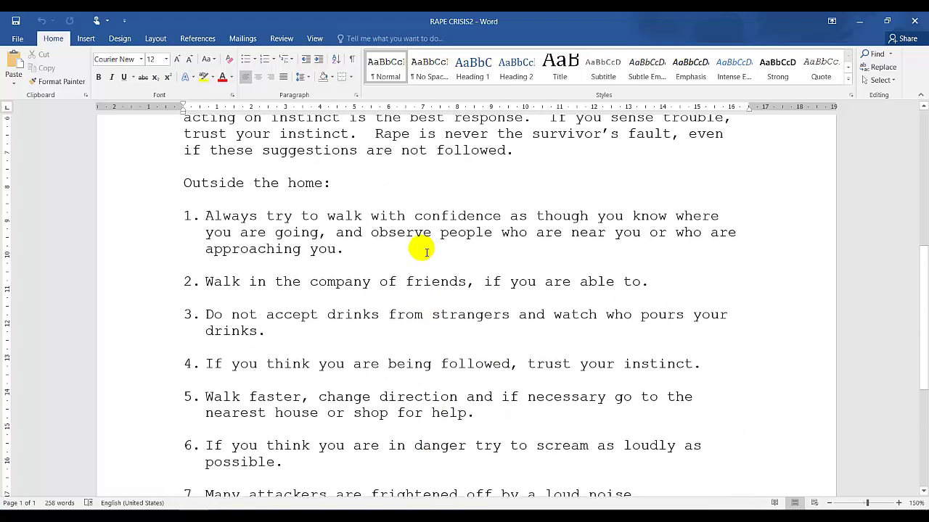